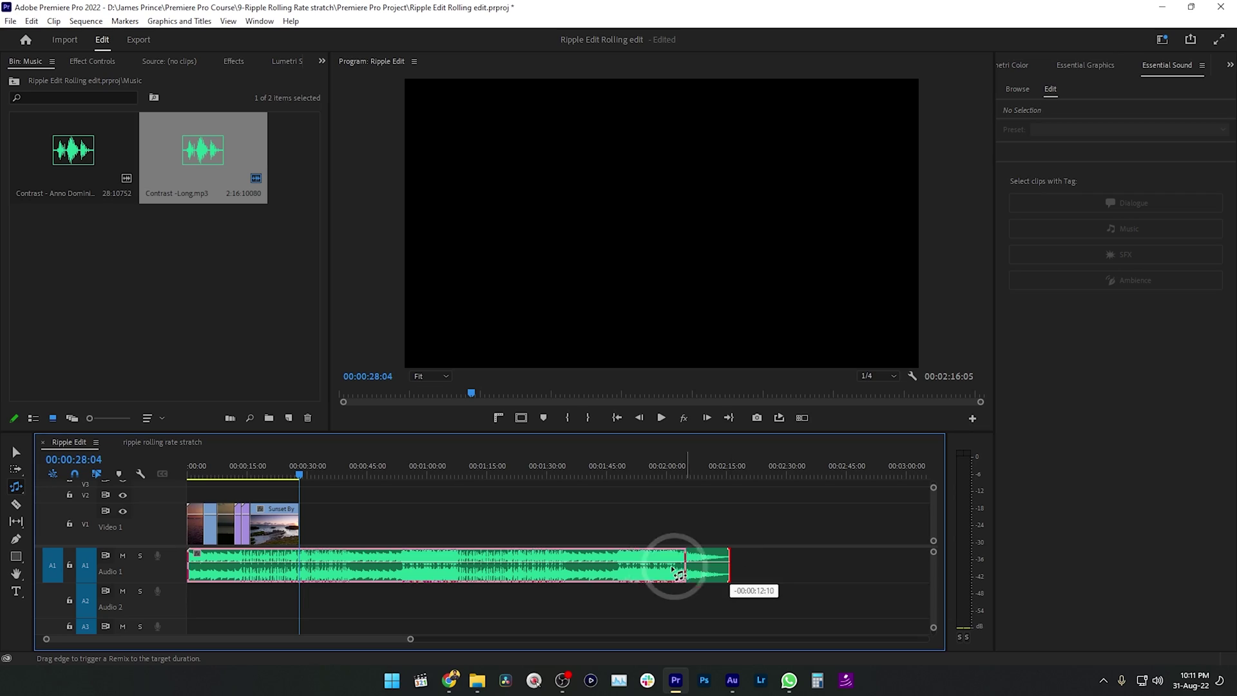
# Remix the Audio 1 music shorter so it ends at 00:00:28:04.
pyautogui.moveTo(676, 566); pyautogui.dragTo(457, 574)
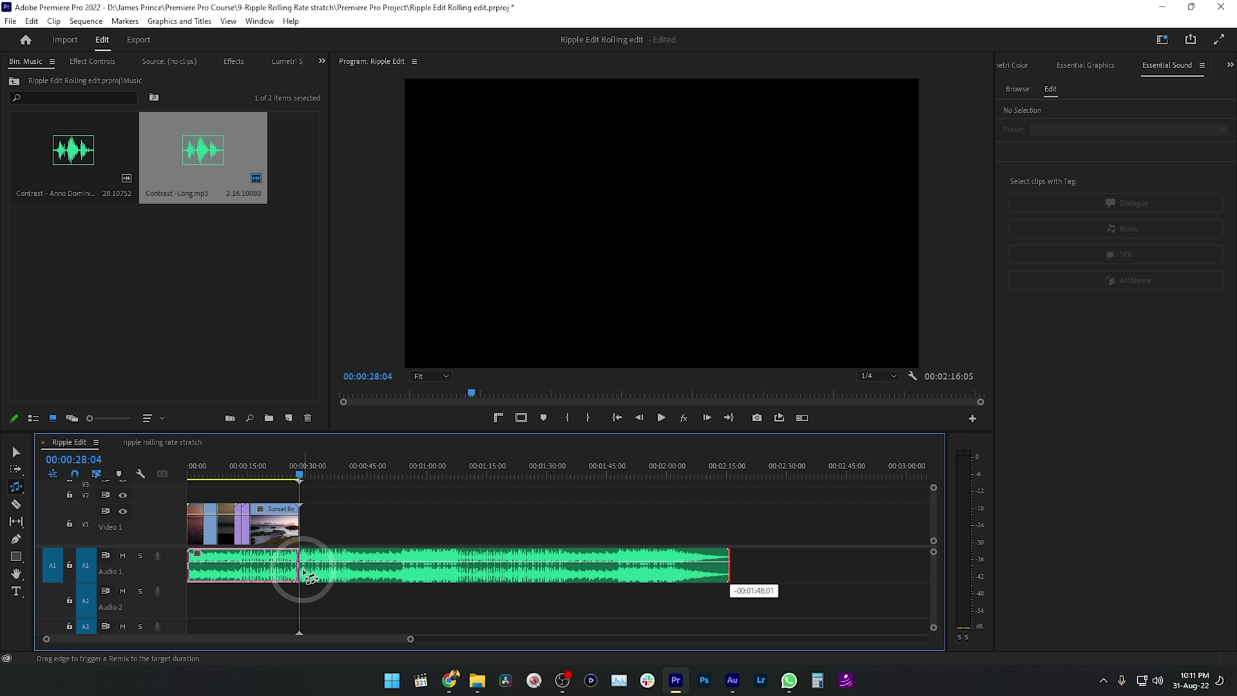
pyautogui.moveTo(303, 573); pyautogui.dragTo(300, 573)
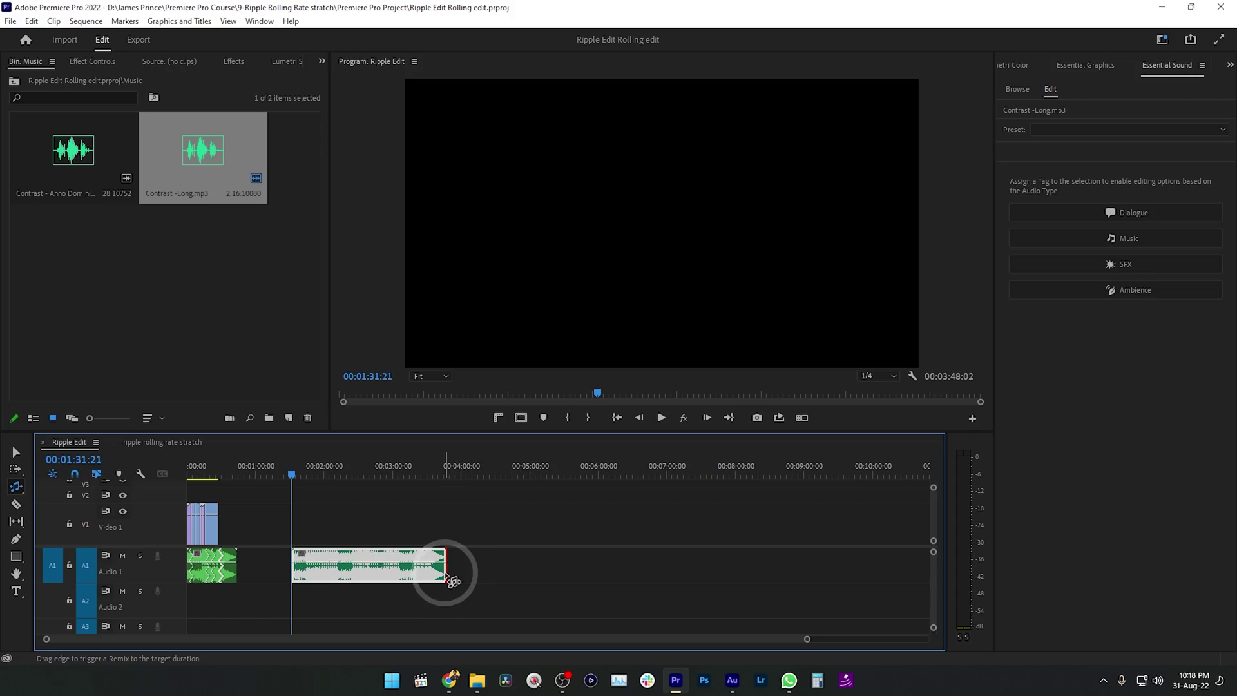
# Drag the music clip's end edge right to stretch it into a longer remix.
pyautogui.moveTo(445, 570); pyautogui.dragTo(896, 574)
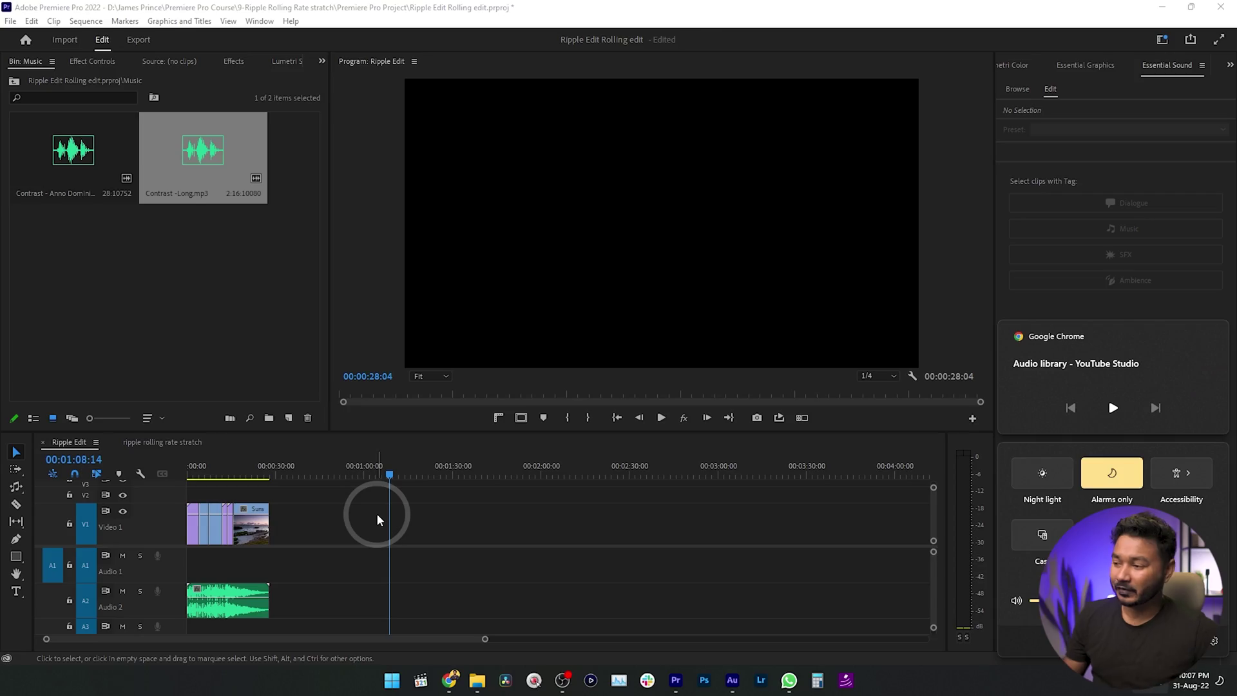
# Play the sequence's opening seconds with the short Audio 2 music, then select Contrast -Long.mp3 in the bin.
pyautogui.click(208, 474)
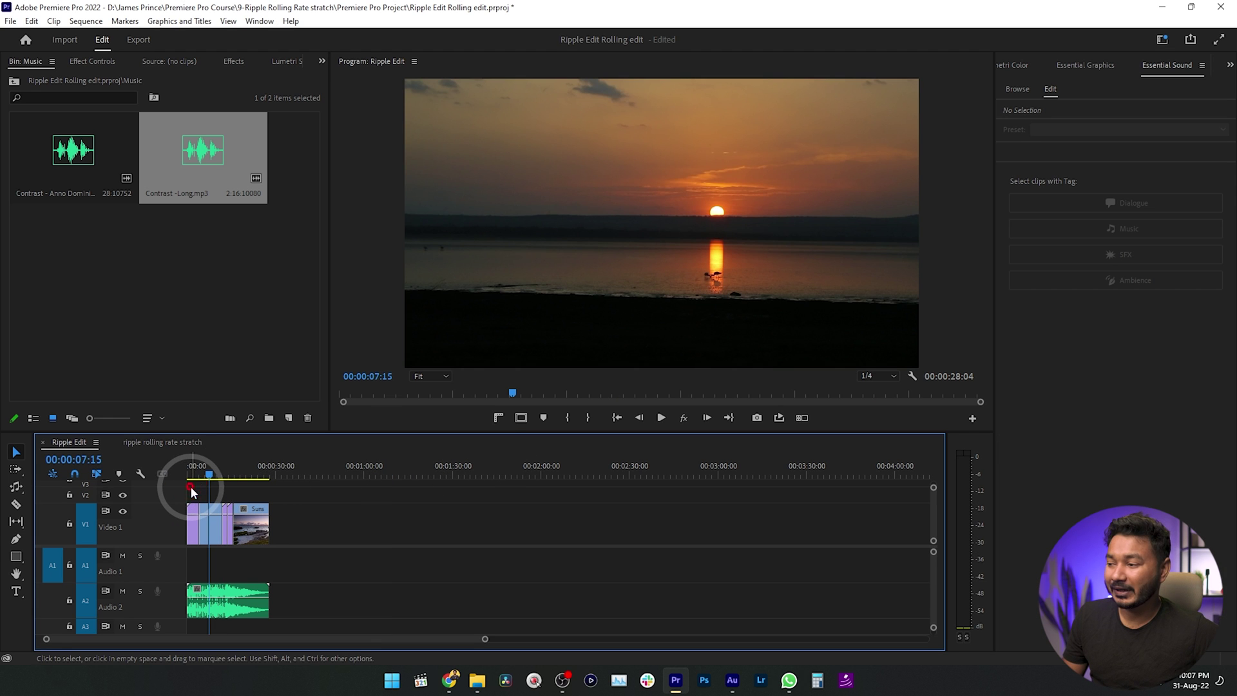
pyautogui.click(233, 591)
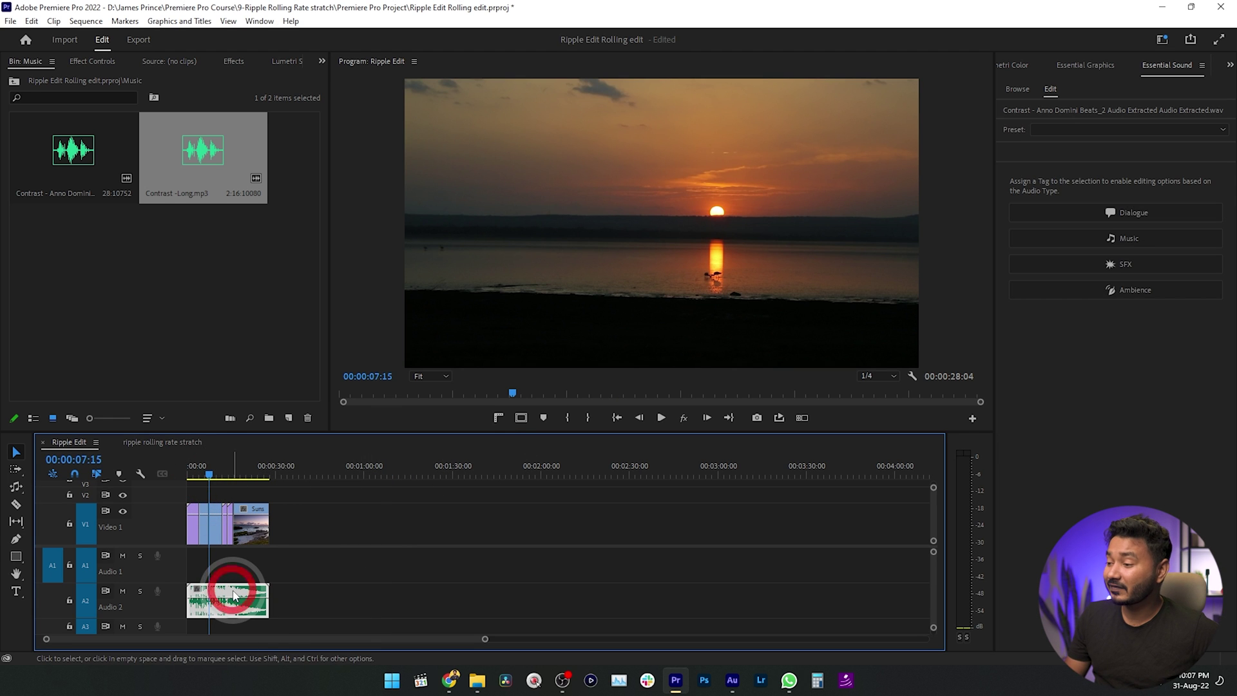
pyautogui.click(187, 475)
pyautogui.press('space')
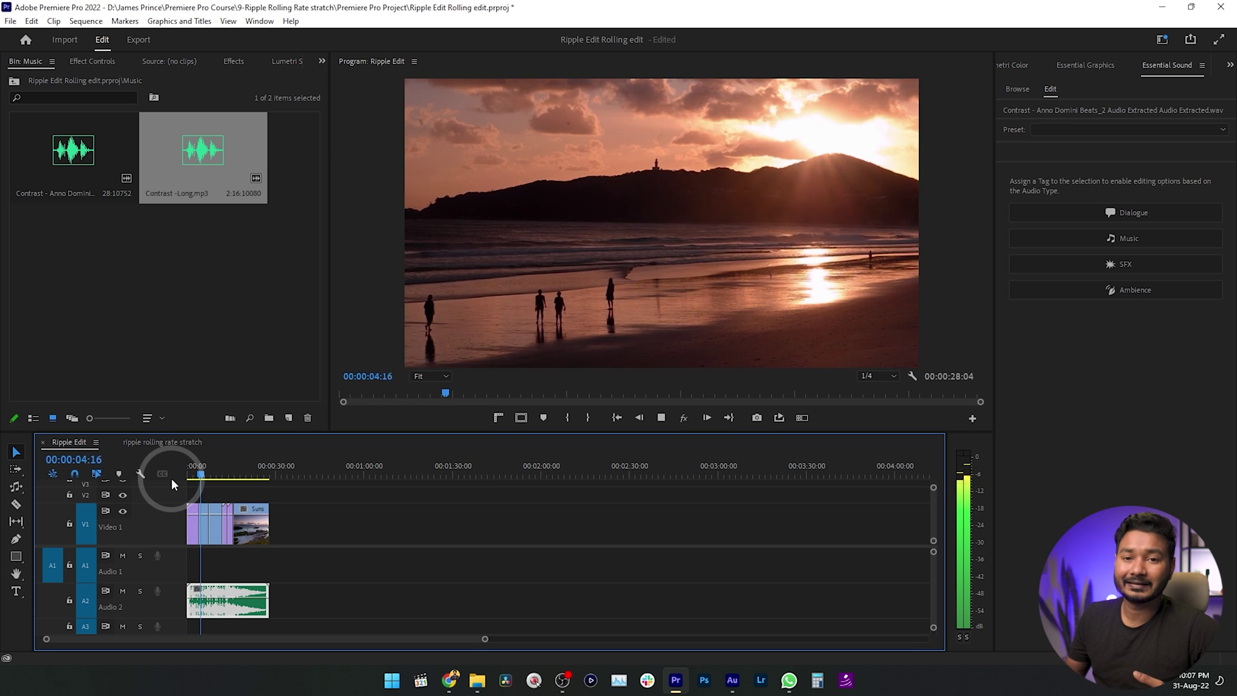
pyautogui.press('space')
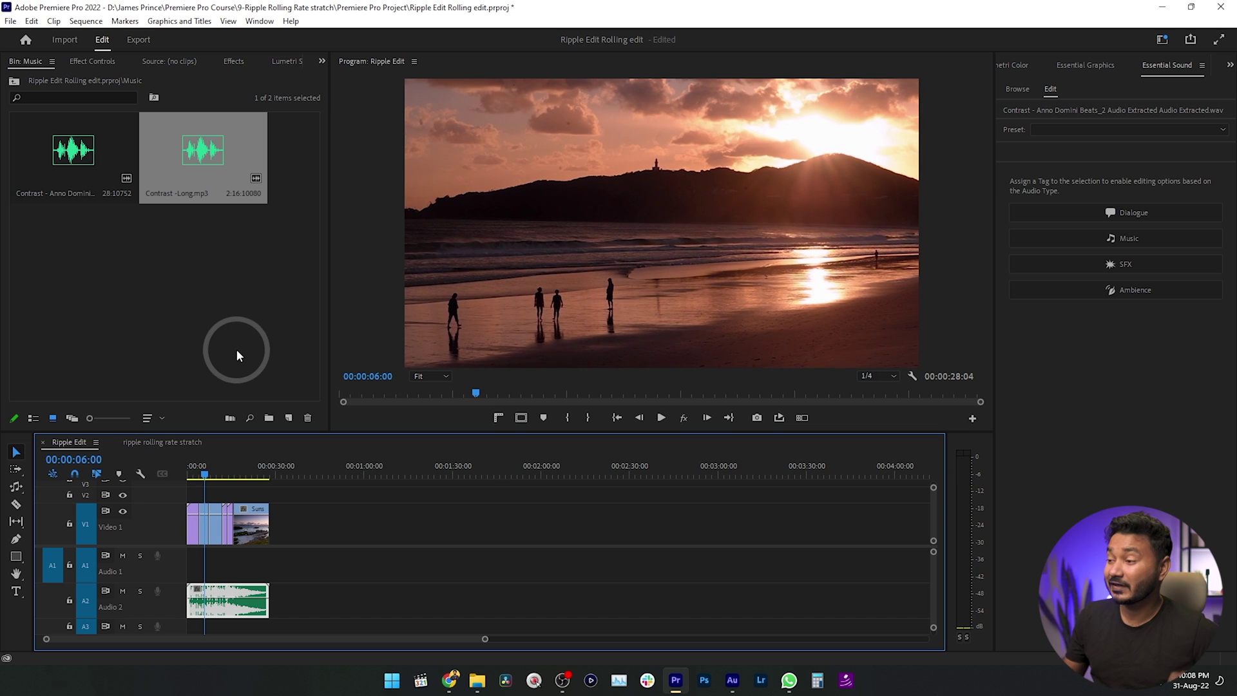
pyautogui.click(226, 307)
pyautogui.click(230, 152)
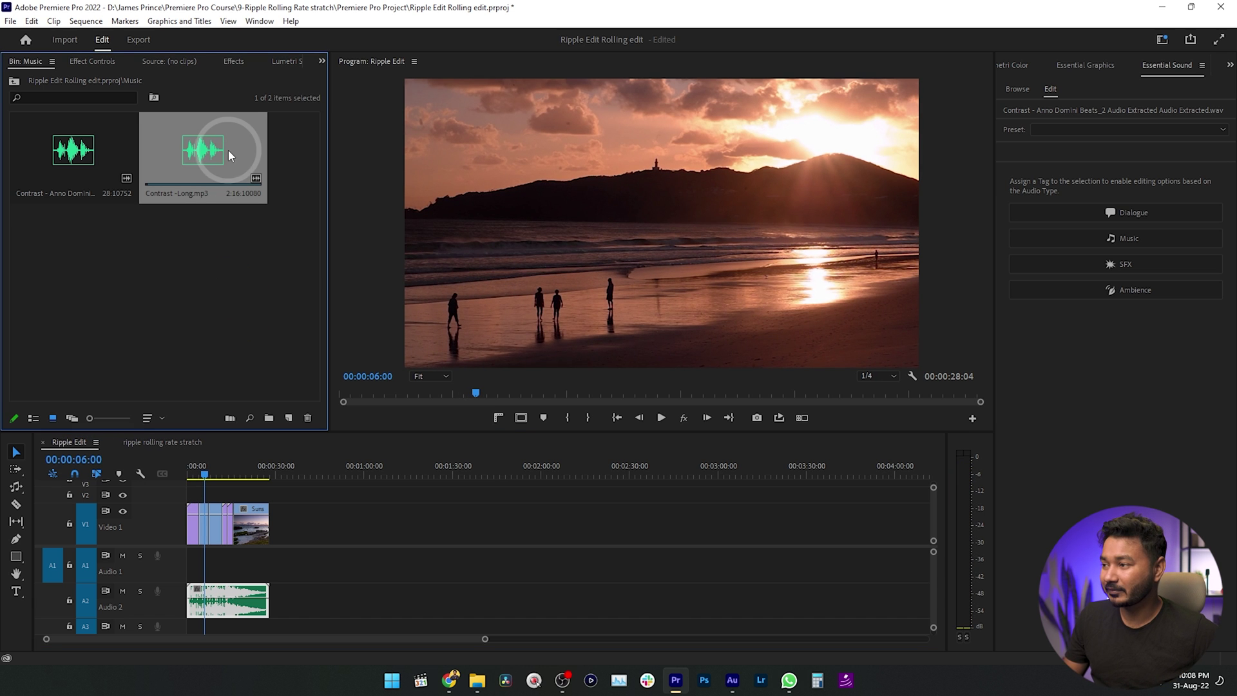
# Place Contrast -Long.mp3 on Audio 1 at 00:00:00, check its end, and save the project.
pyautogui.moveTo(203, 152); pyautogui.dragTo(325, 558)
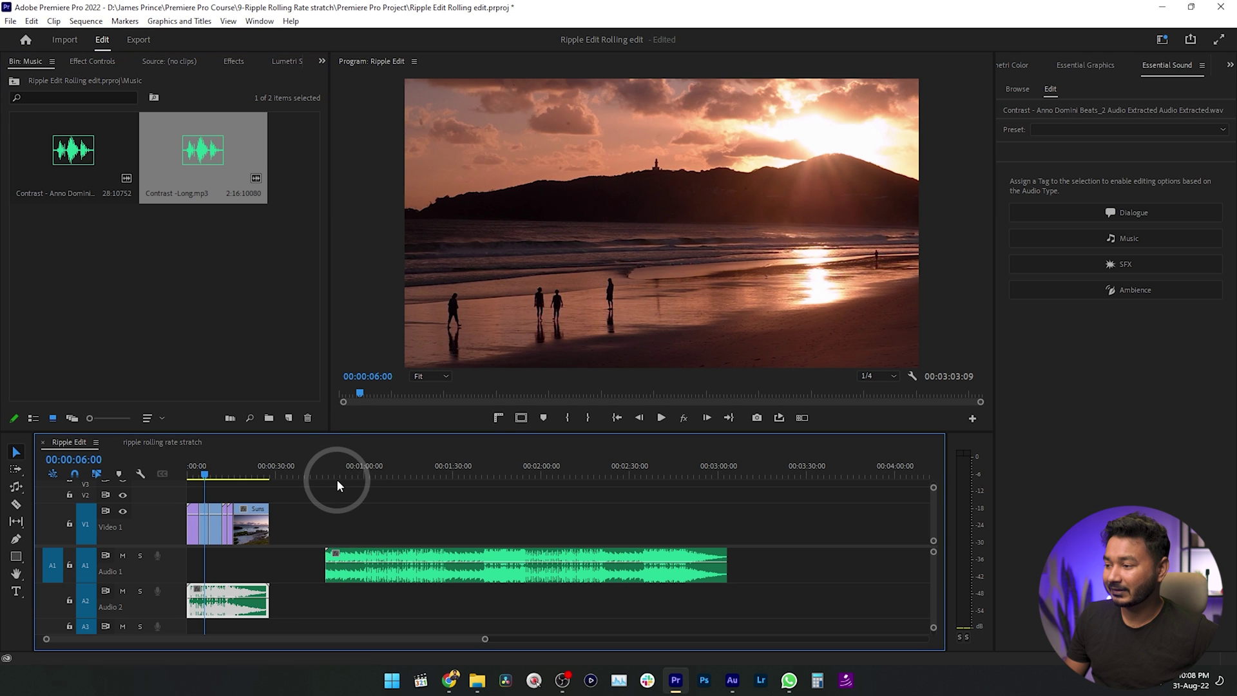
pyautogui.moveTo(330, 474); pyautogui.dragTo(701, 505)
pyautogui.click(565, 582)
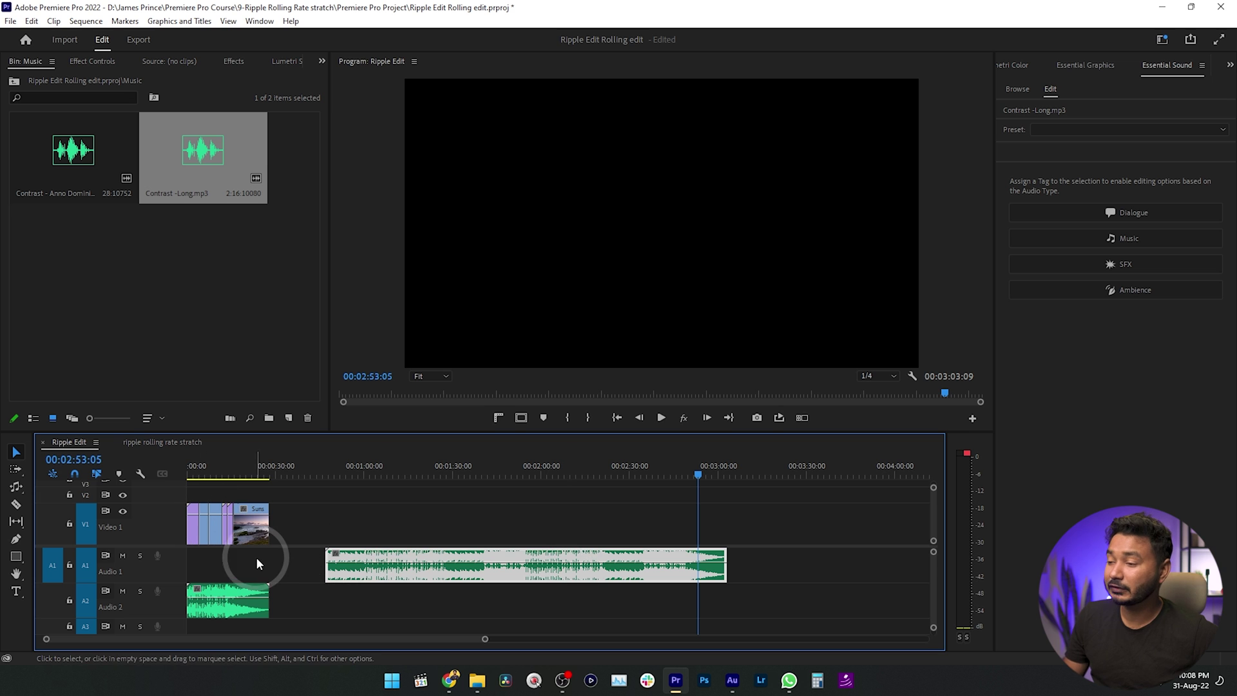
pyautogui.moveTo(425, 575); pyautogui.dragTo(261, 577)
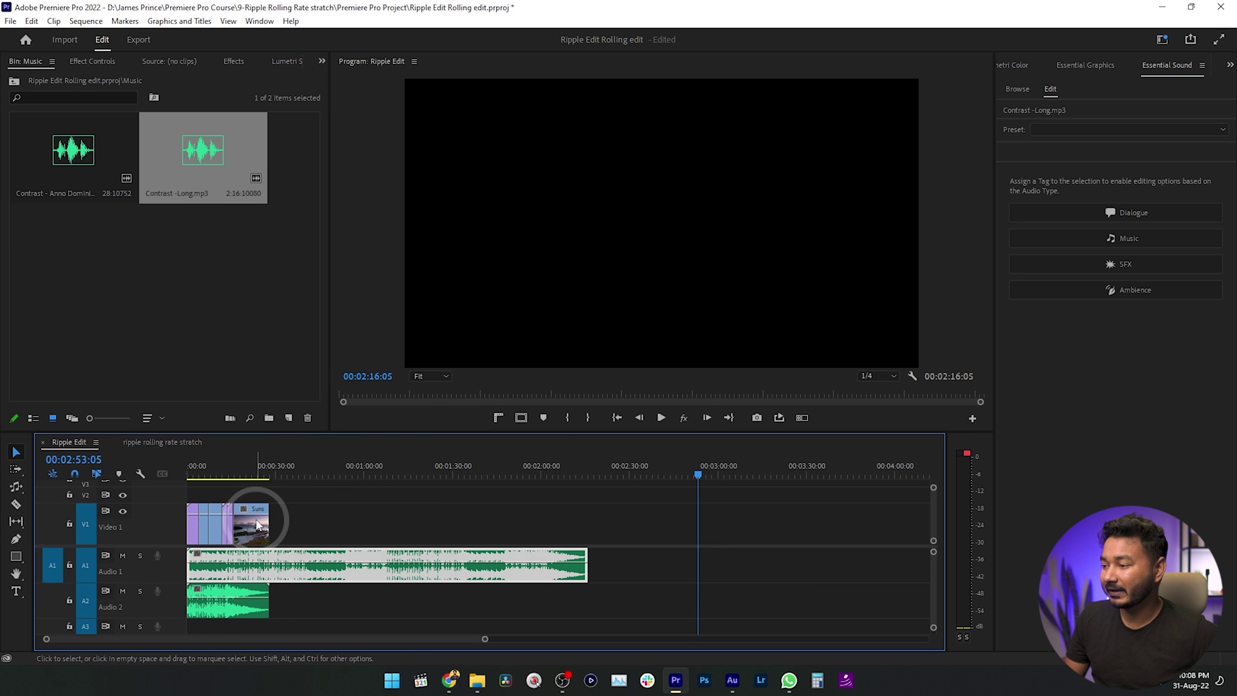
pyautogui.hotkey('ctrl', 's')
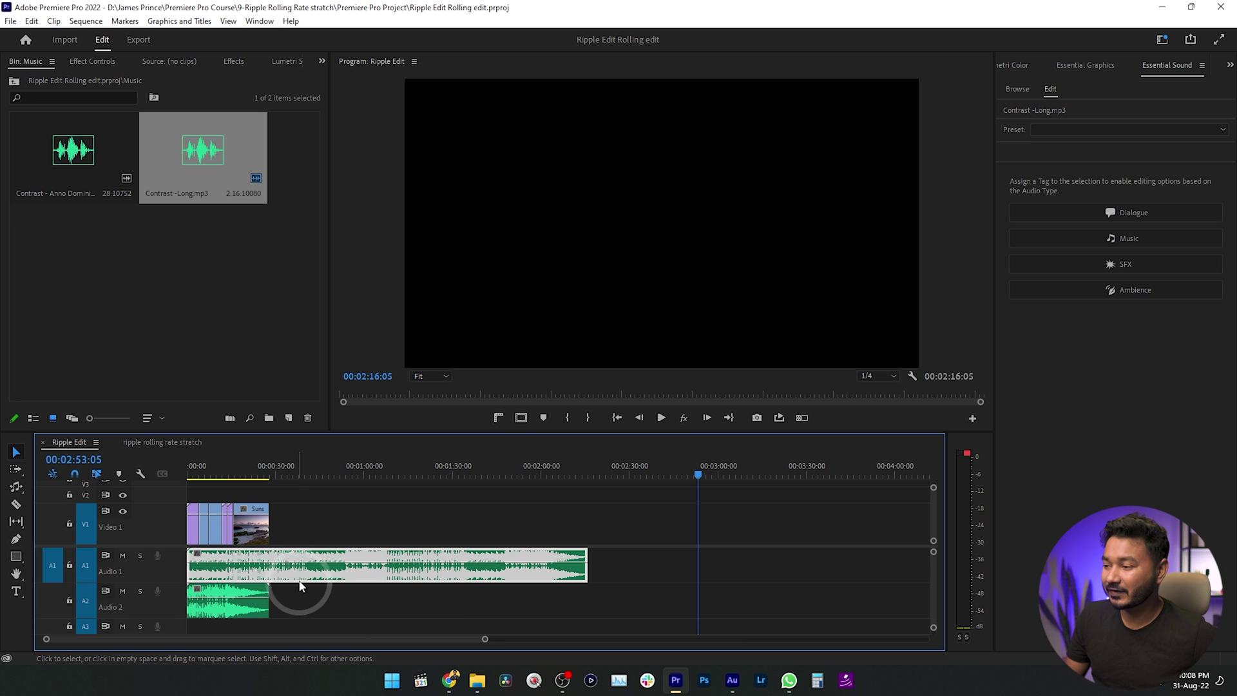
pyautogui.moveTo(281, 473); pyautogui.dragTo(270, 473)
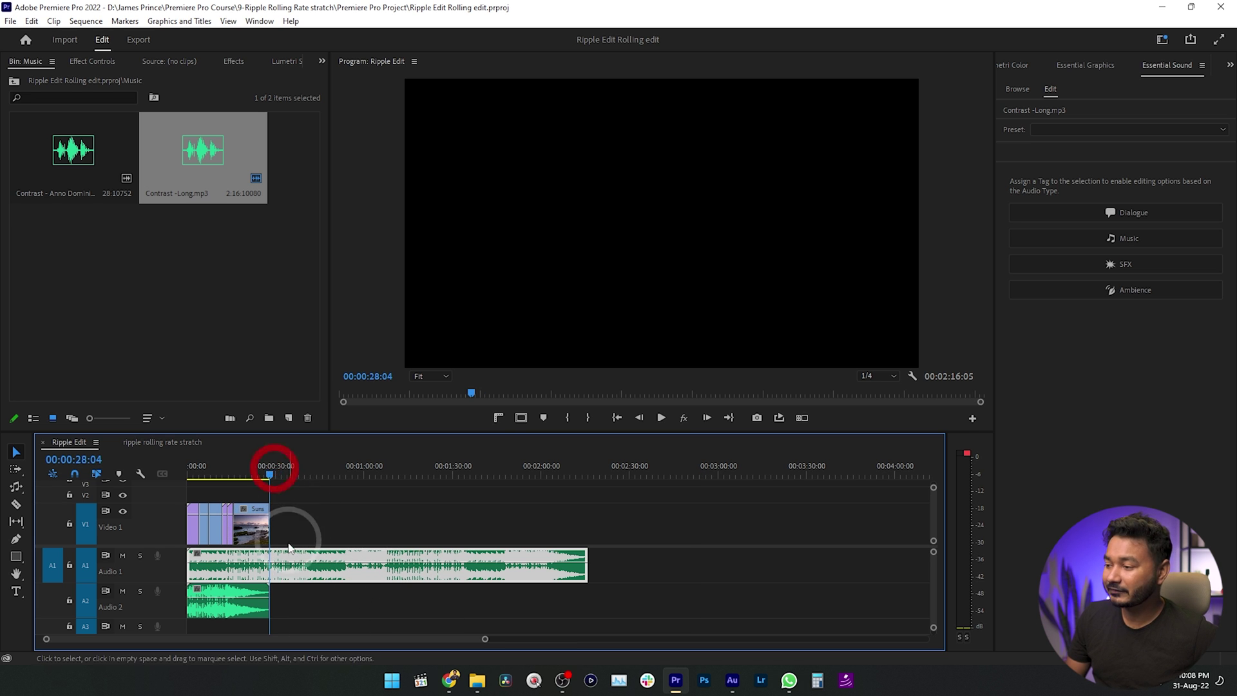
pyautogui.click(16, 504)
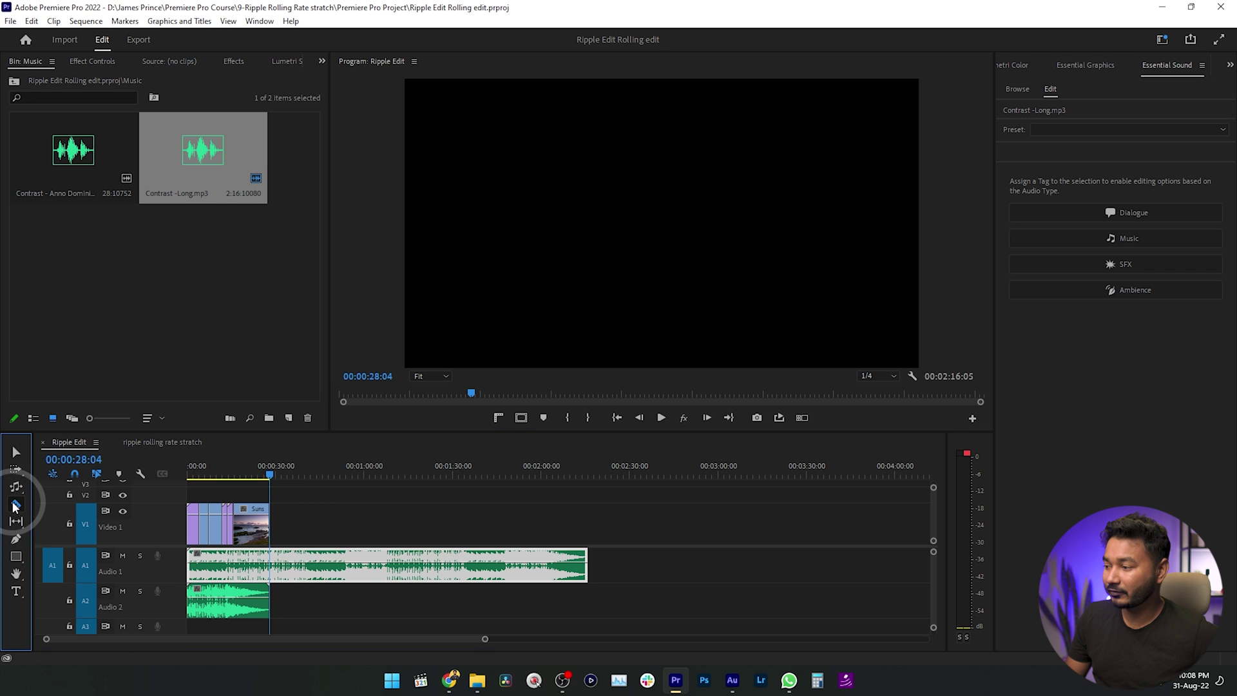
pyautogui.click(271, 570)
pyautogui.press('v')
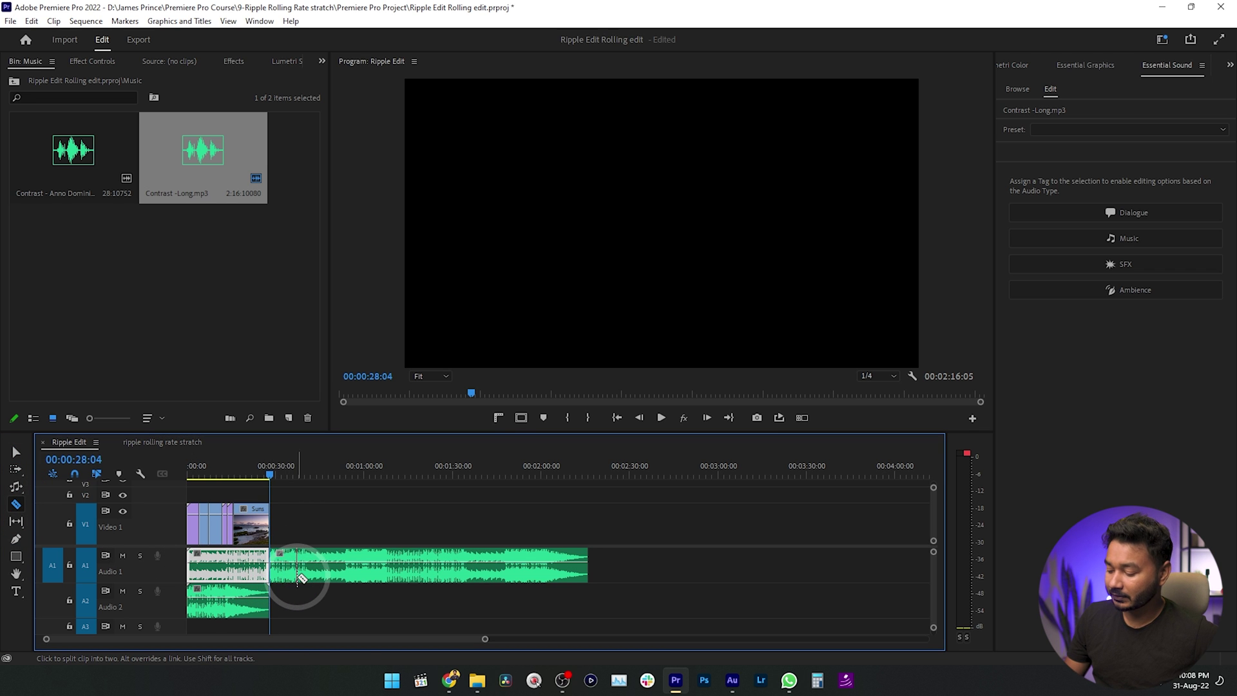
pyautogui.click(306, 575)
pyautogui.press('Delete')
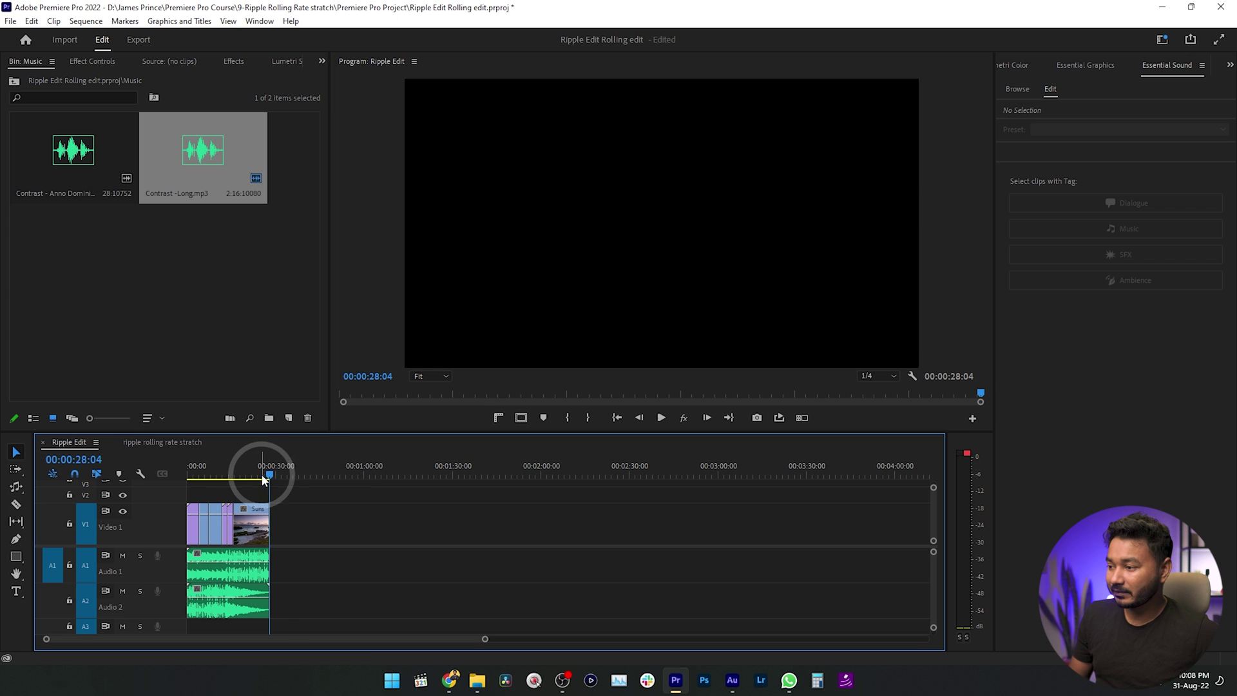
pyautogui.click(261, 473)
pyautogui.press('space')
pyautogui.press('-')
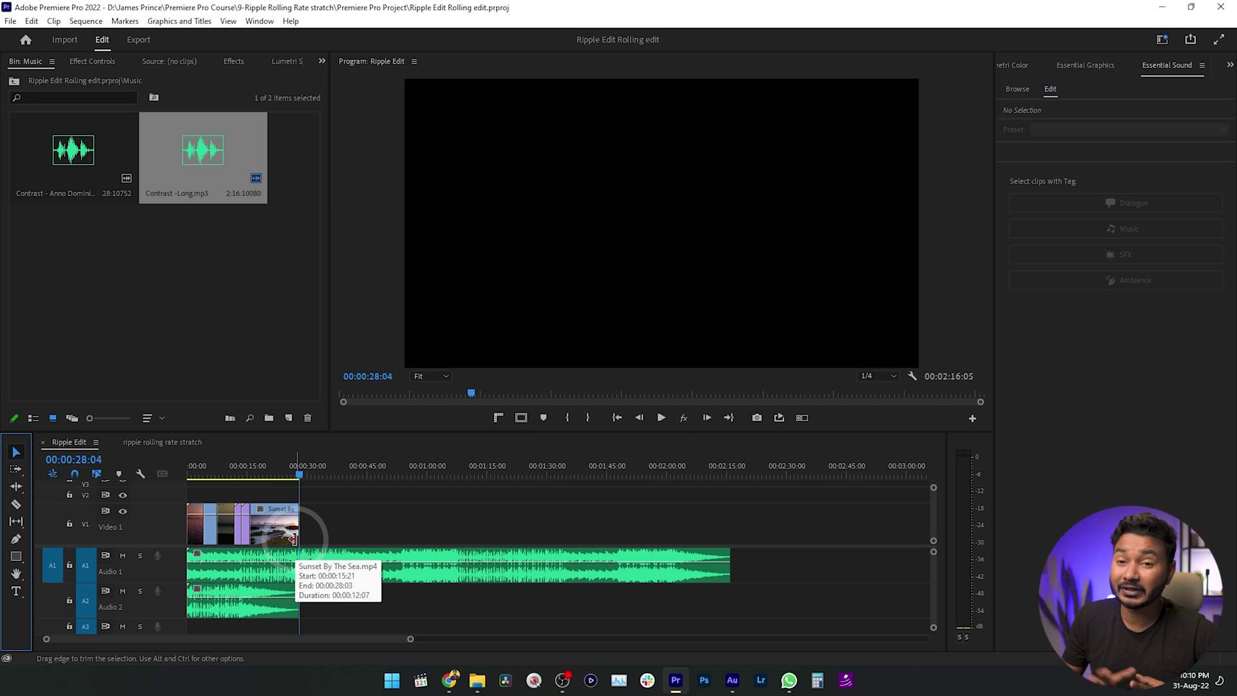
# Delete the short Audio 2 music clip and switch to the Remix Tool.
pyautogui.click(259, 609)
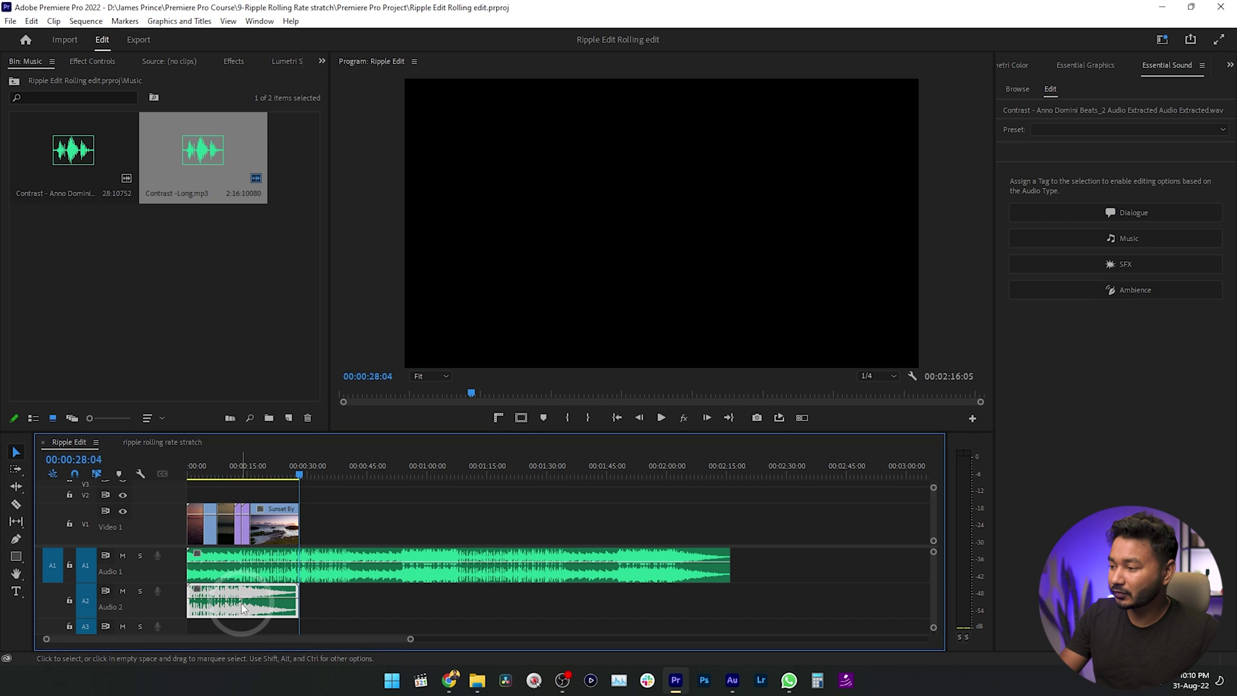
pyautogui.press('Delete')
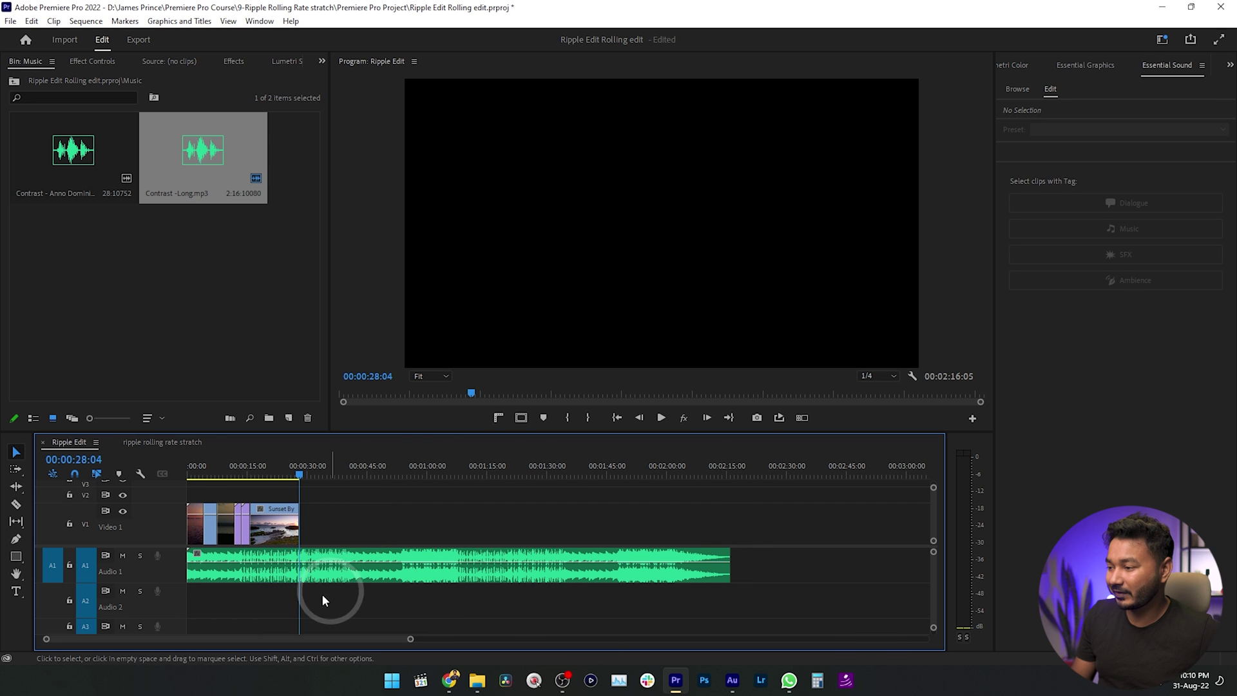
pyautogui.click(17, 488)
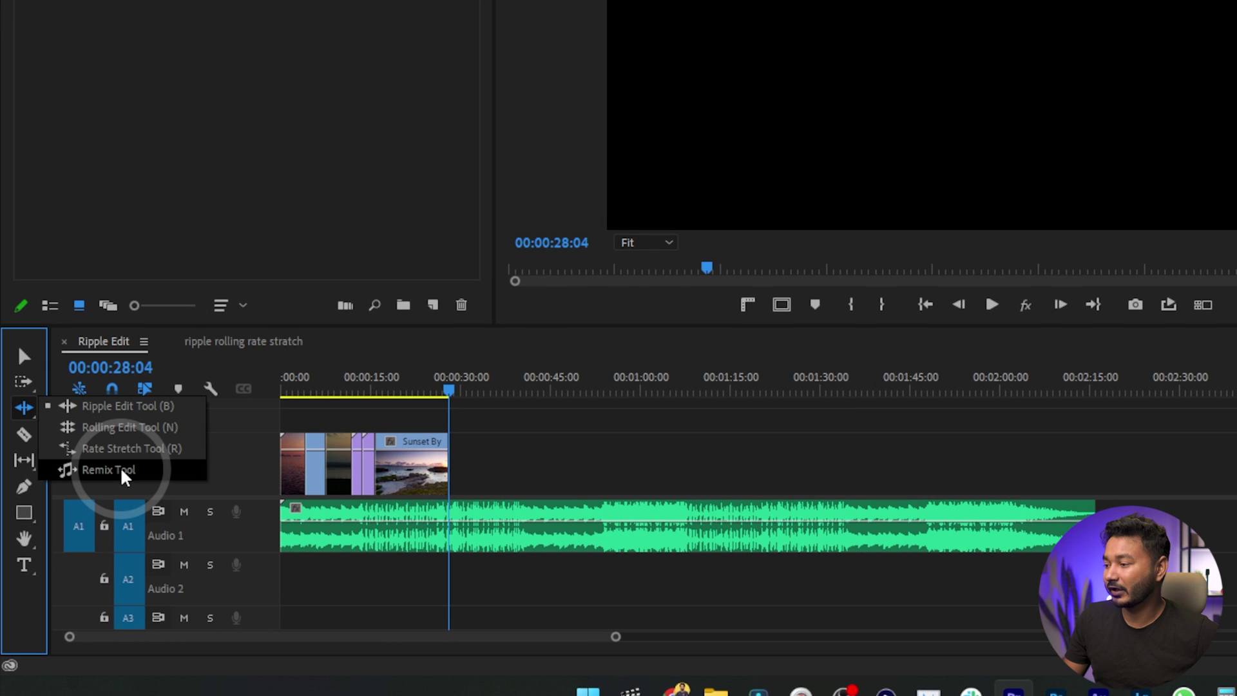
pyautogui.click(120, 467)
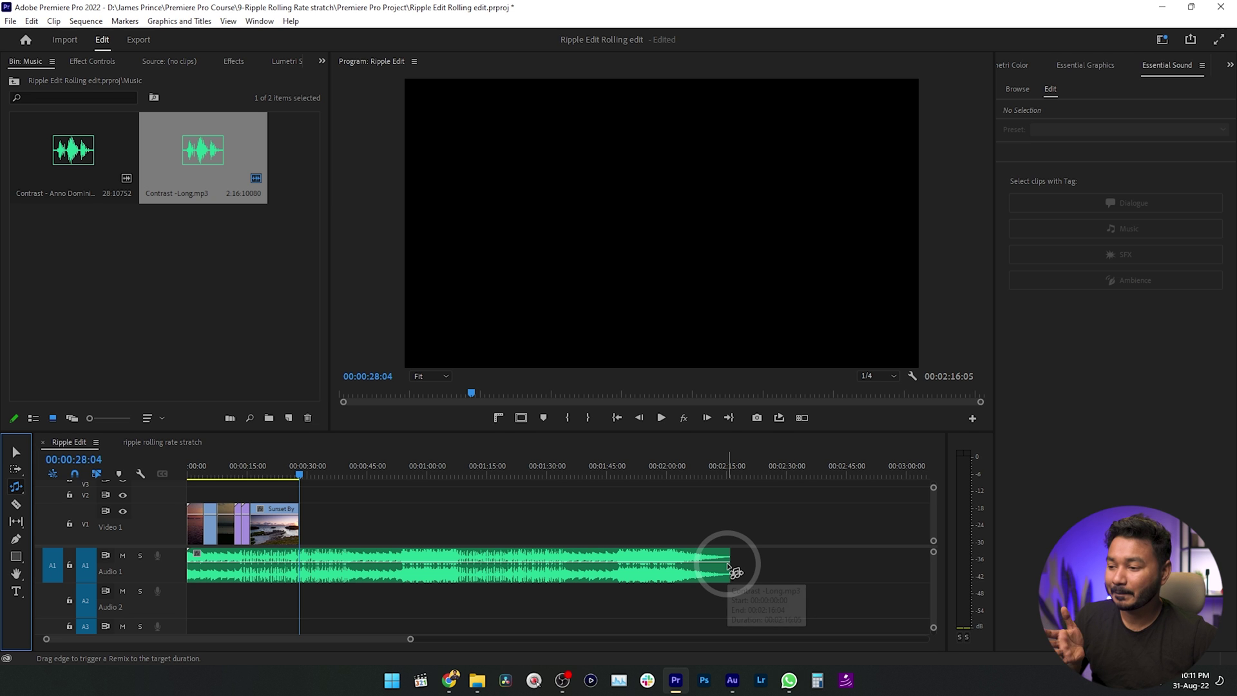
# Remix Contrast -Long.mp3 on Audio 1 to end with the sunset clips at 00:00:28:04.
pyautogui.moveTo(730, 566); pyautogui.dragTo(304, 572)
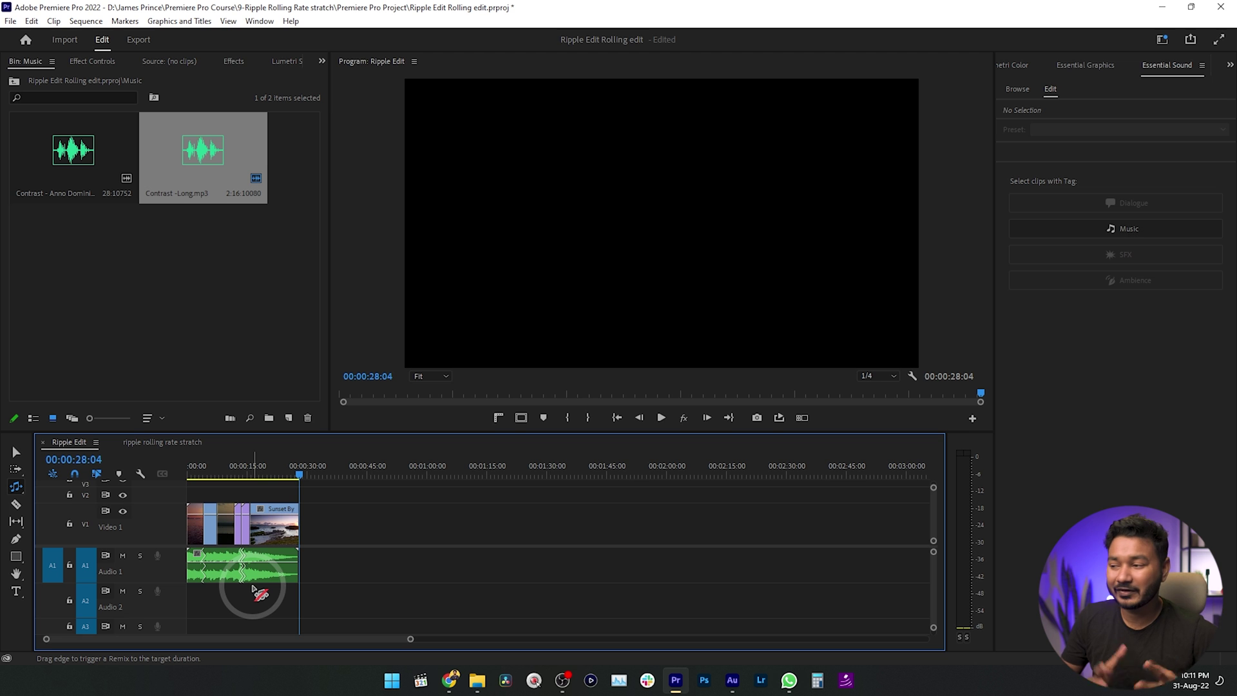
pyautogui.scroll(5, 232, 573)
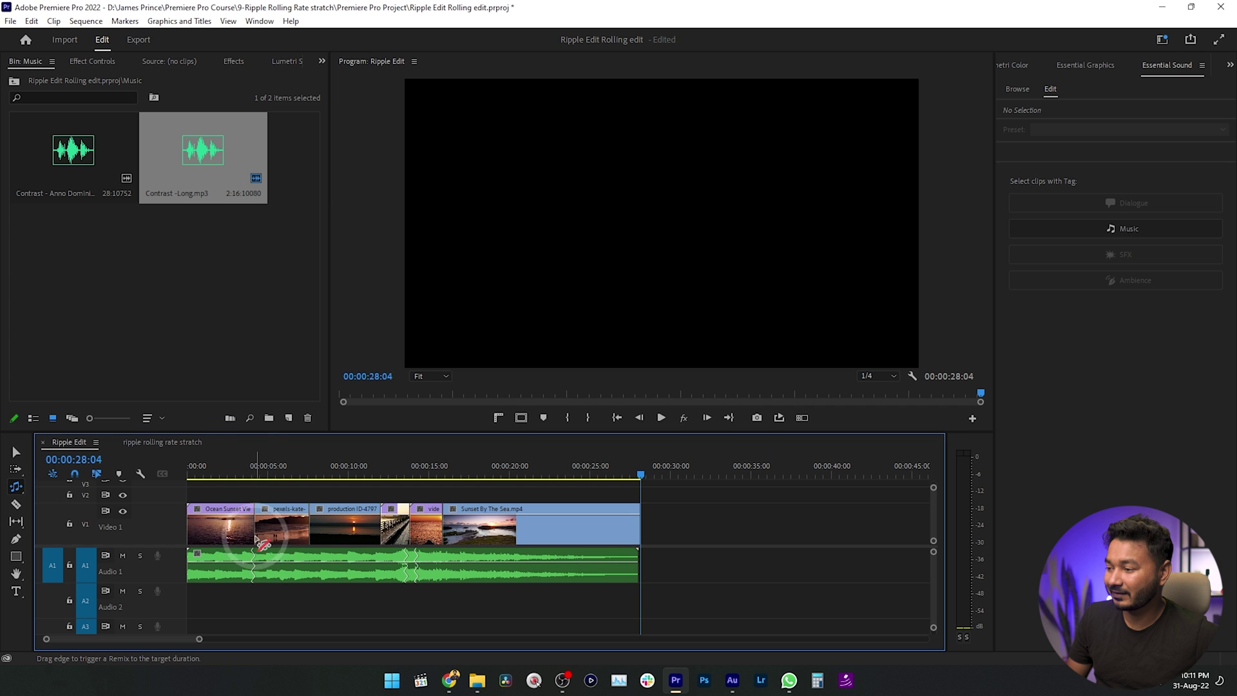
# Play the sequence from near the start to hear the 28-second remix.
pyautogui.moveTo(246, 474); pyautogui.dragTo(236, 472)
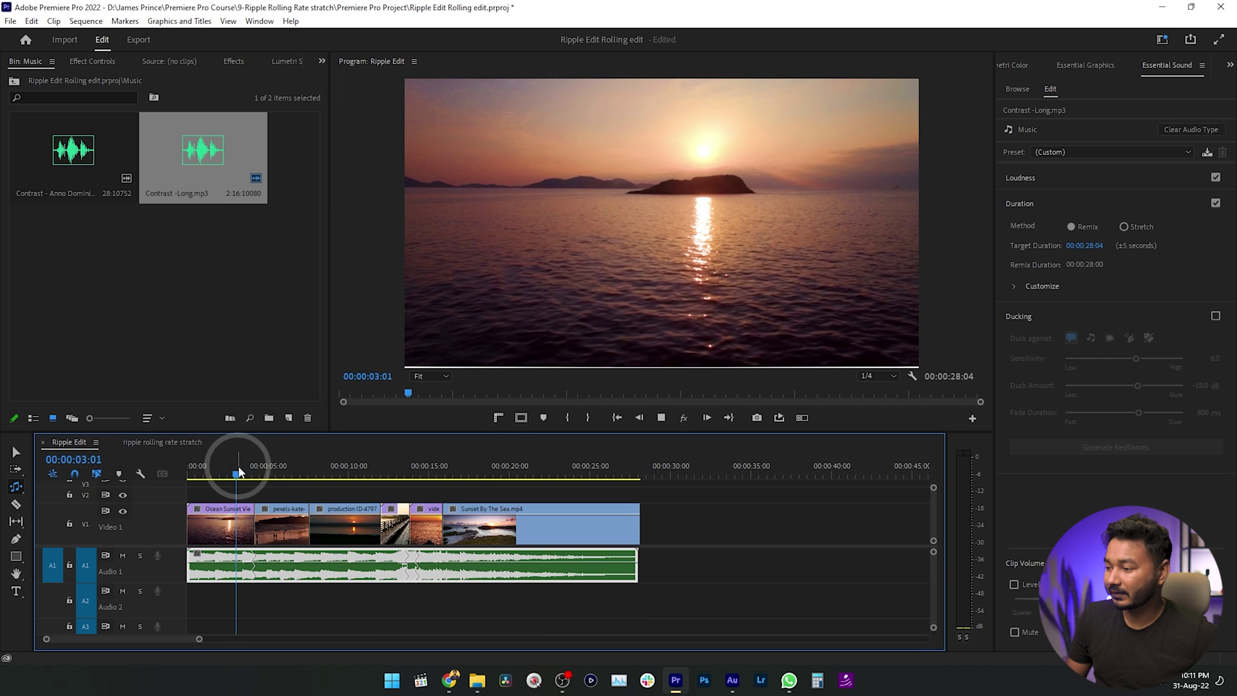
pyautogui.press('space')
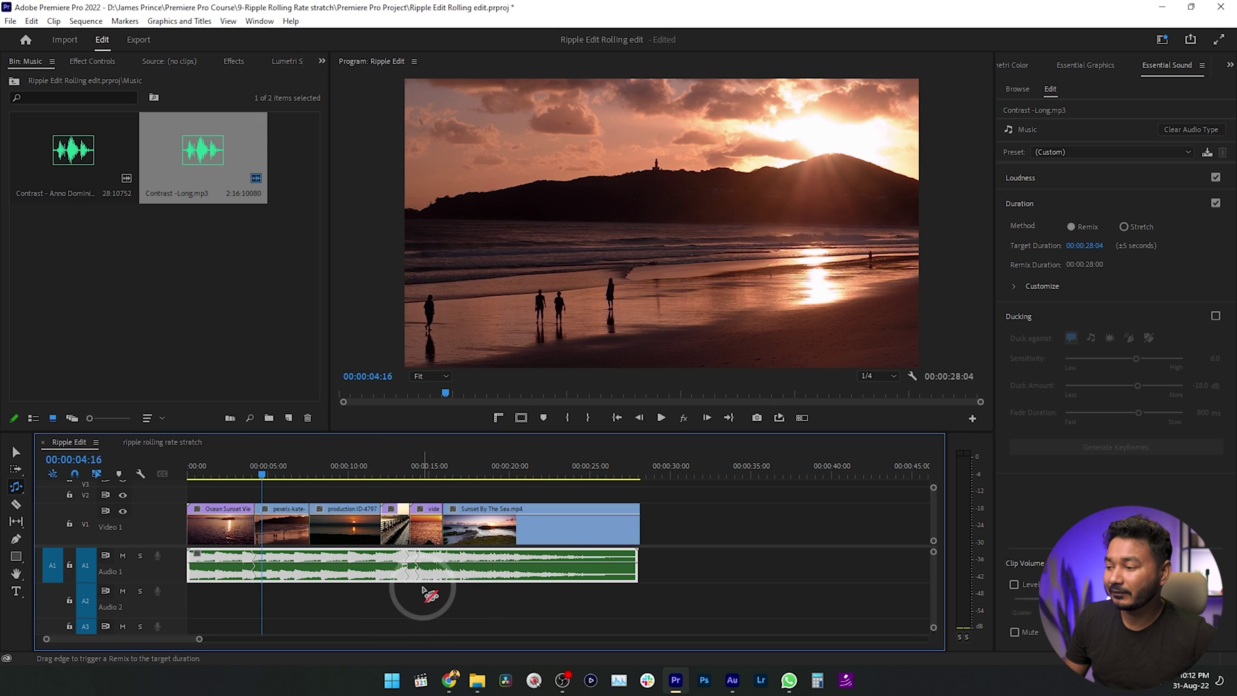
pyautogui.click(1153, 65)
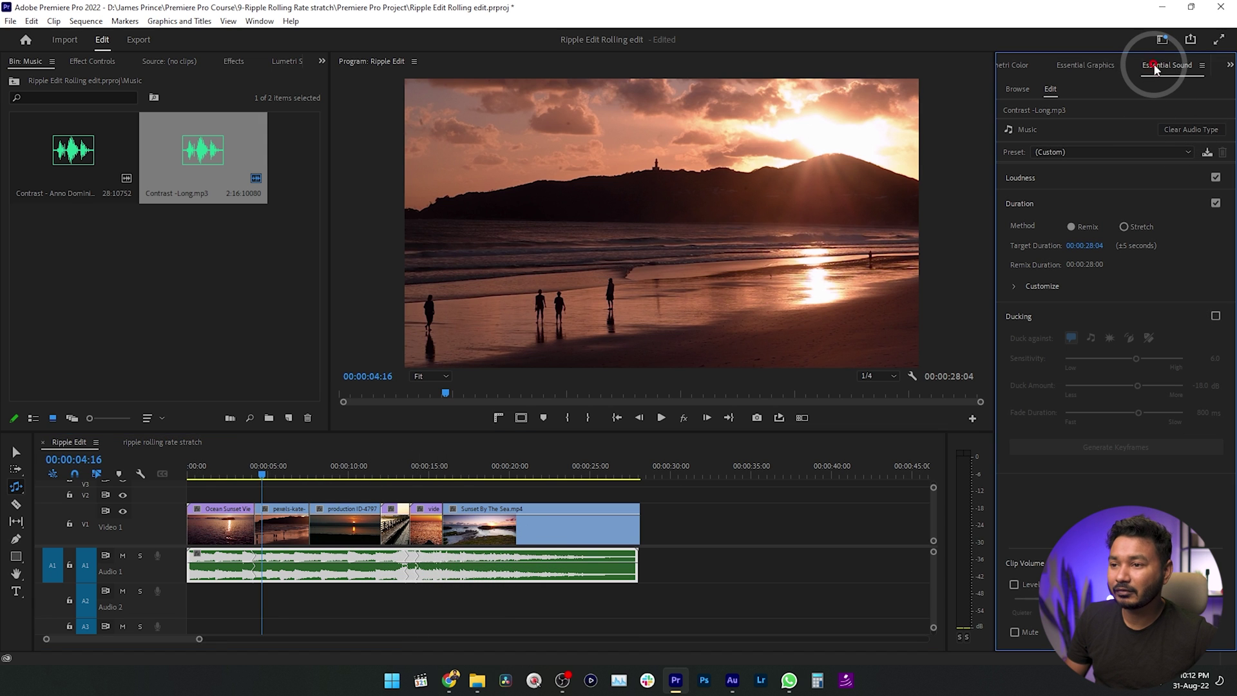
pyautogui.click(256, 20)
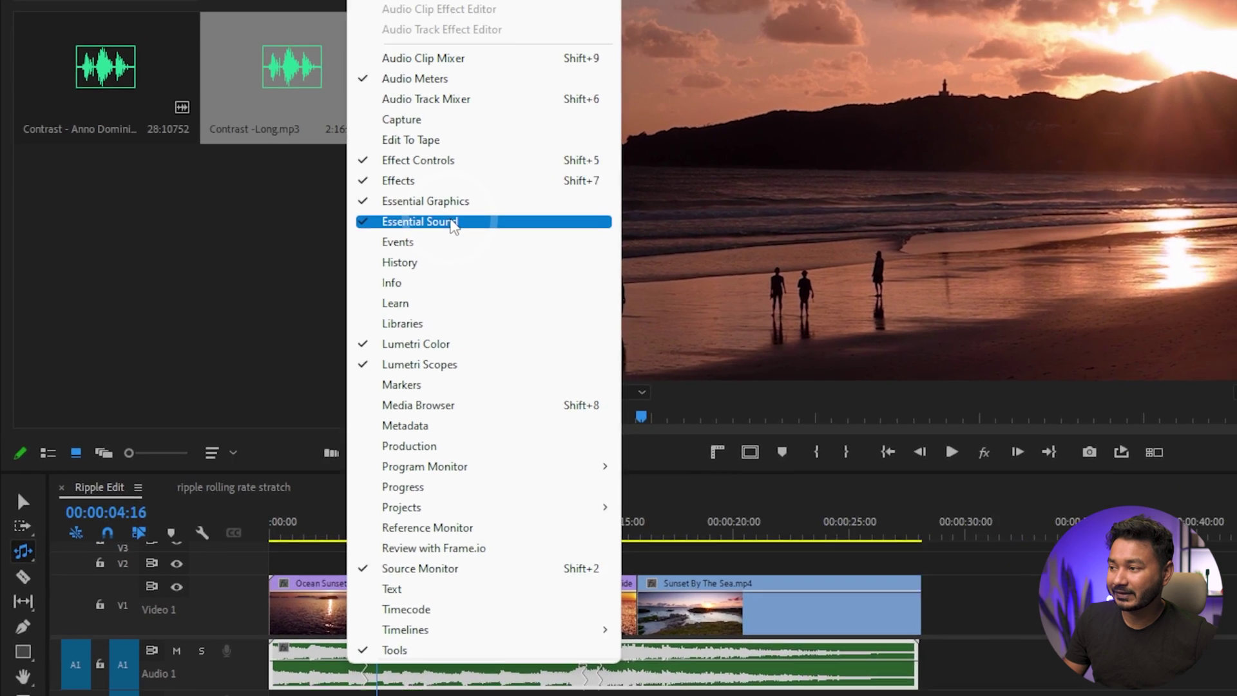
pyautogui.click(314, 257)
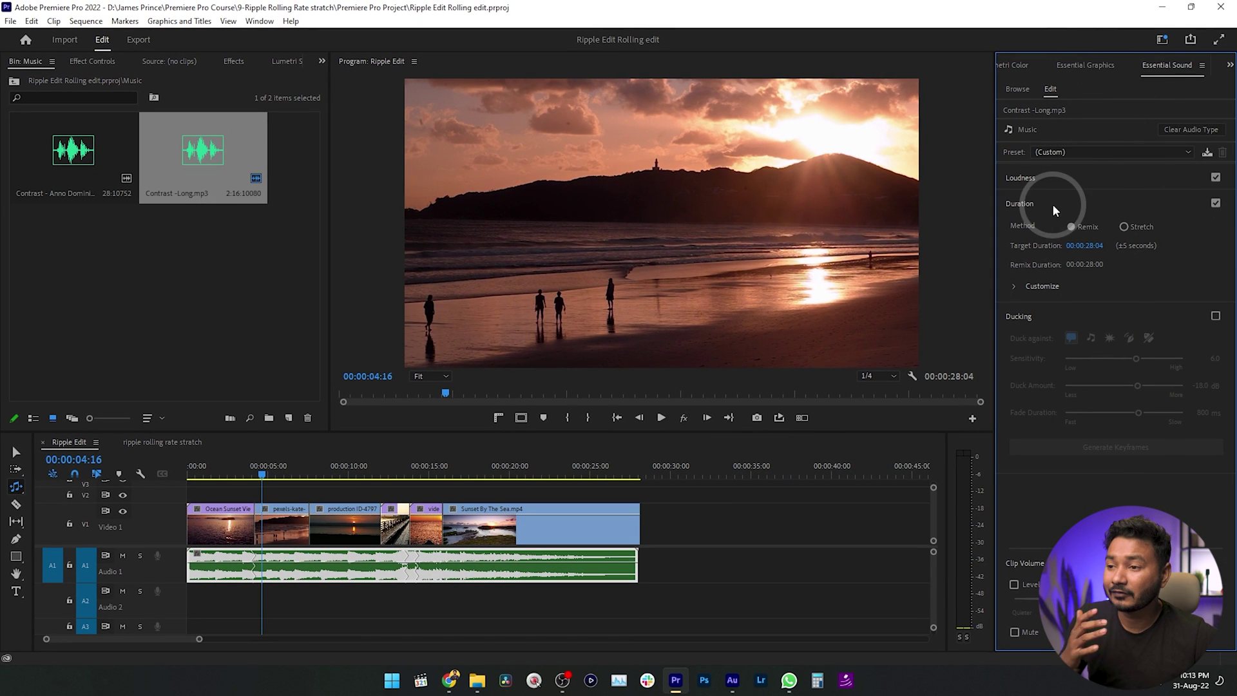
# Set remix Segments to 6.3 and Variations to 7.0, then preview the 00:00:33:02 remix.
pyautogui.click(1016, 287)
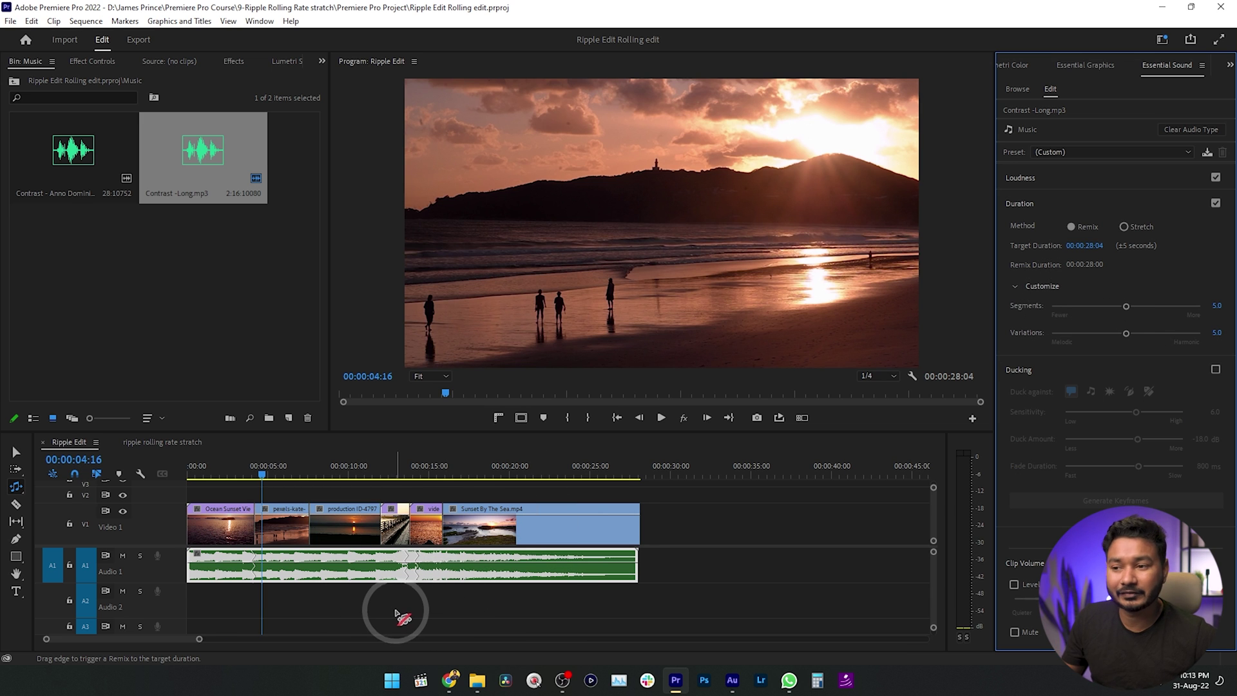
pyautogui.moveTo(398, 613); pyautogui.dragTo(351, 573)
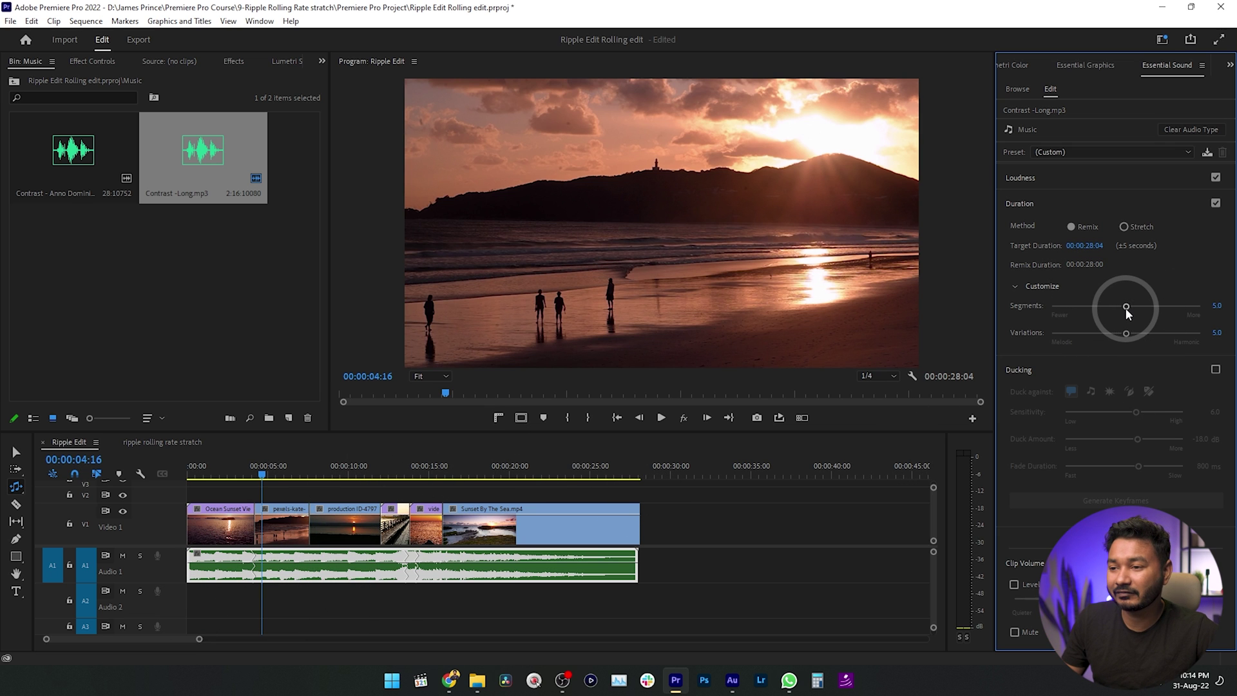
pyautogui.moveTo(1126, 308); pyautogui.dragTo(1146, 306)
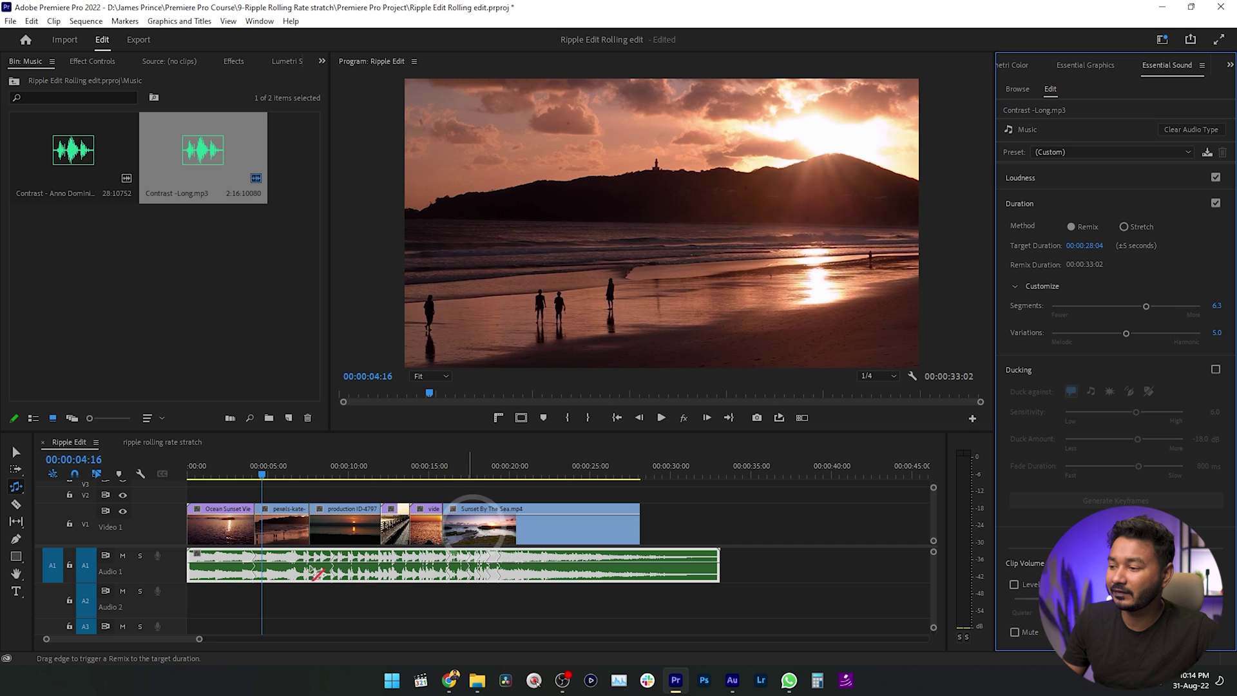
pyautogui.click(377, 568)
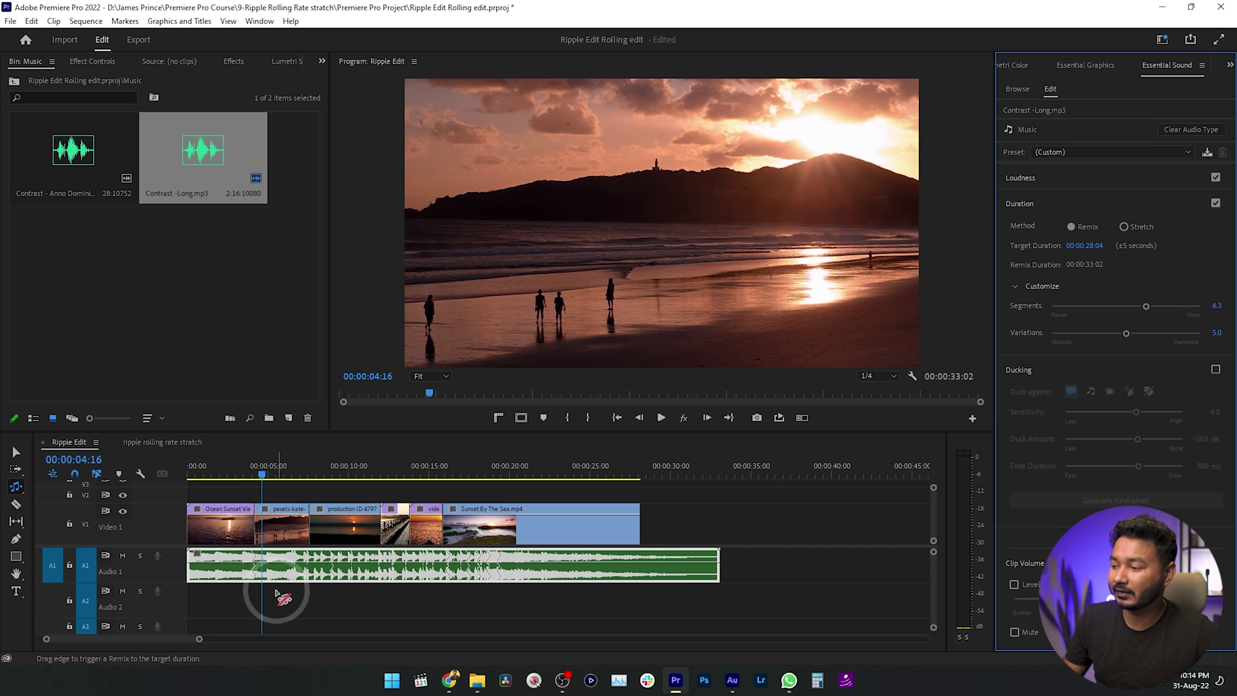
pyautogui.press('space')
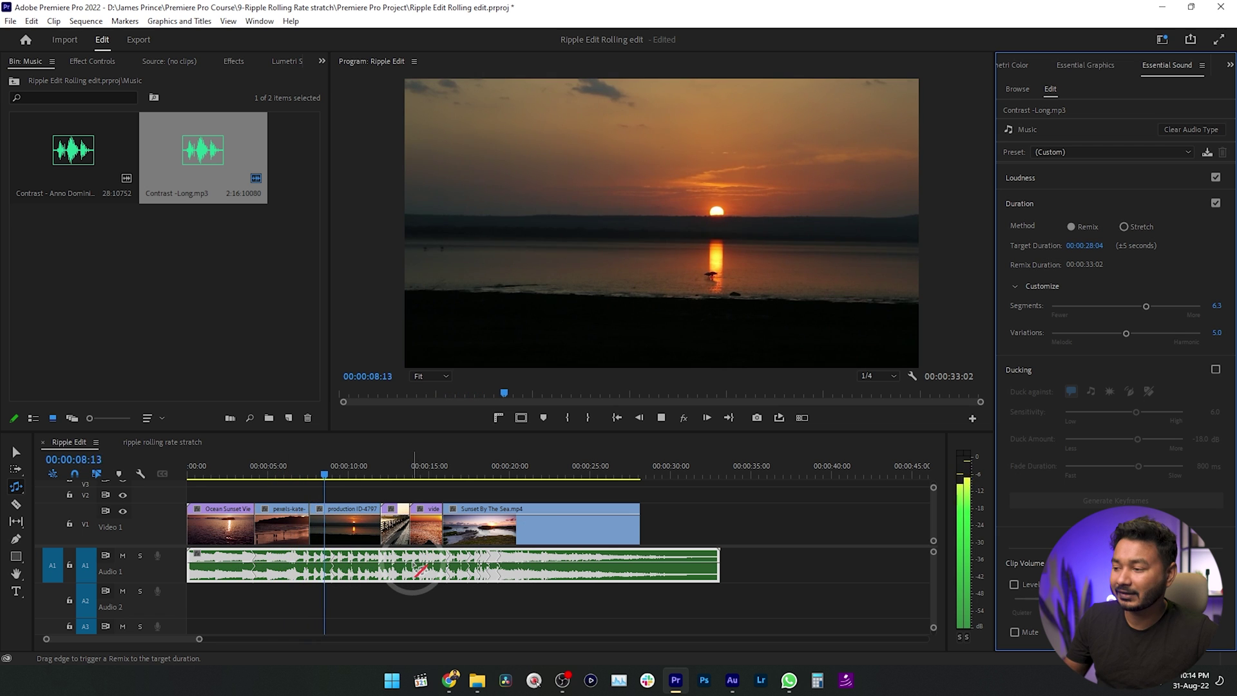
pyautogui.press('space')
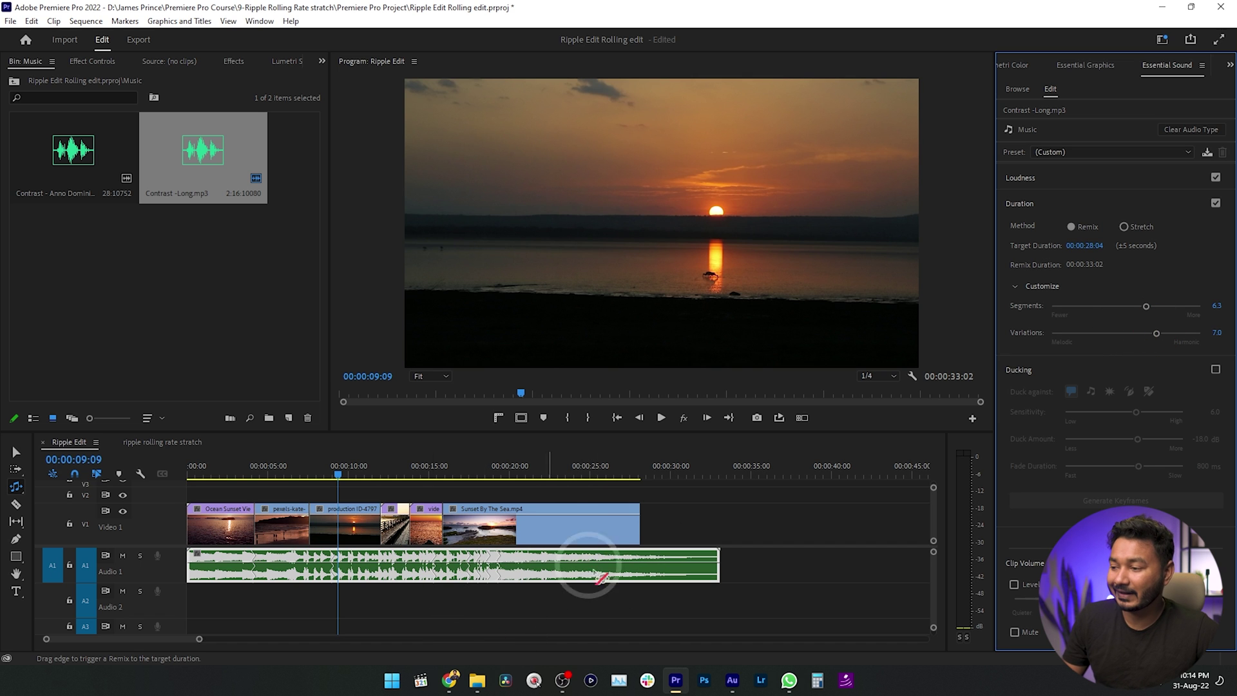
# Try remix Variations at 2.1 and 0.0, then return it to 5.0.
pyautogui.click(1084, 333)
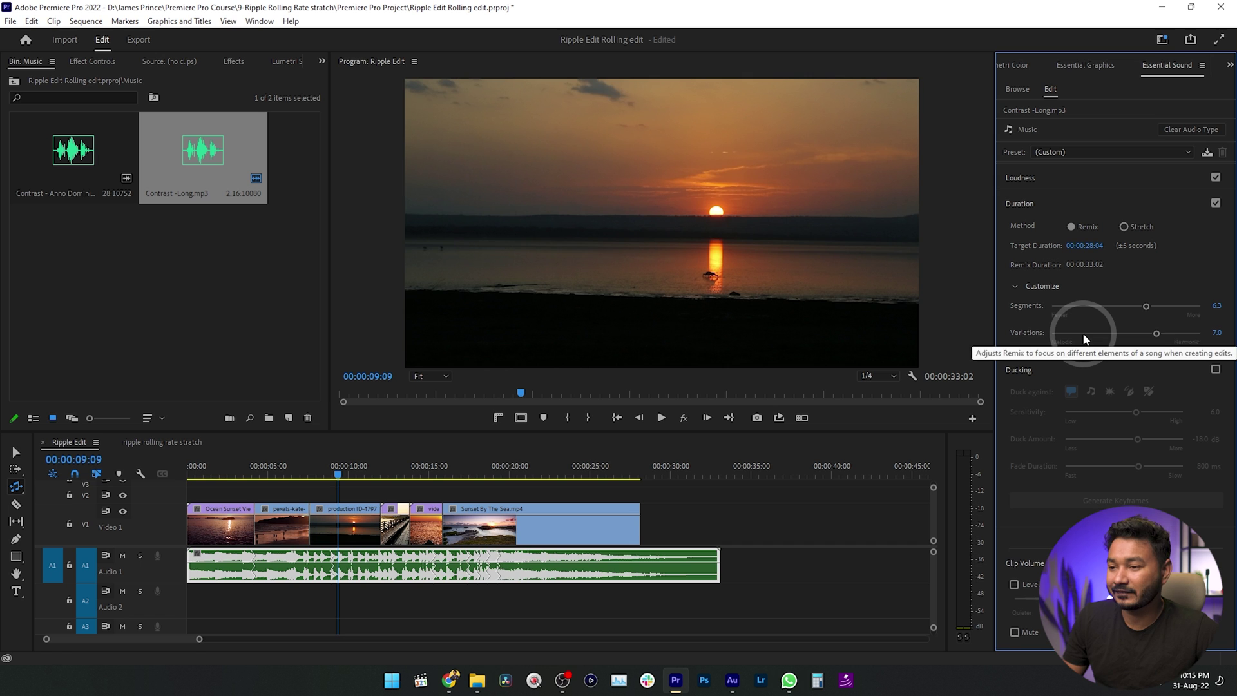
pyautogui.click(1132, 272)
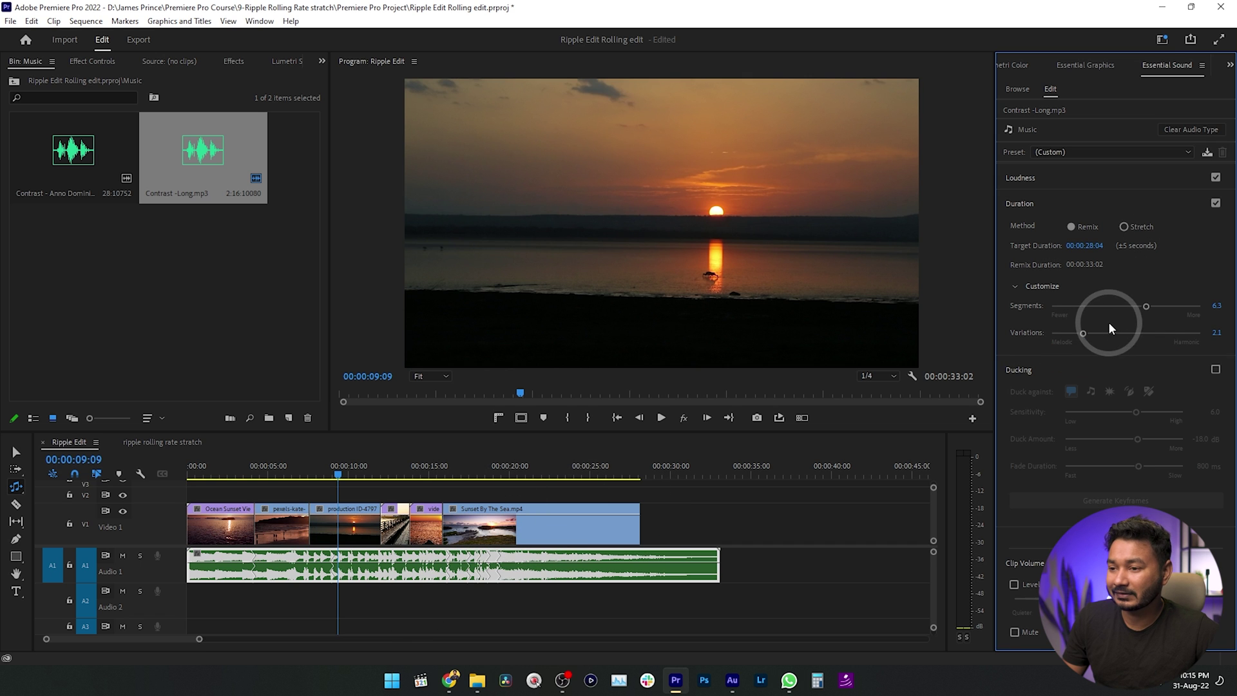
pyautogui.moveTo(1038, 331); pyautogui.dragTo(1013, 341)
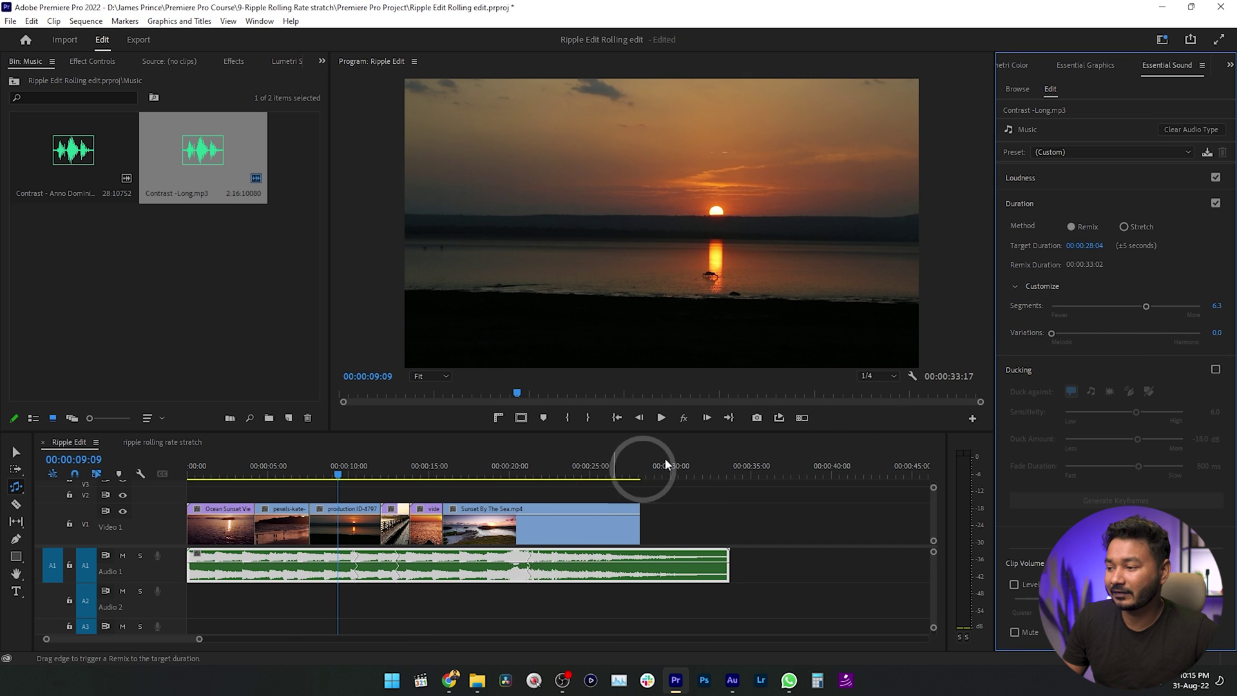
pyautogui.click(398, 611)
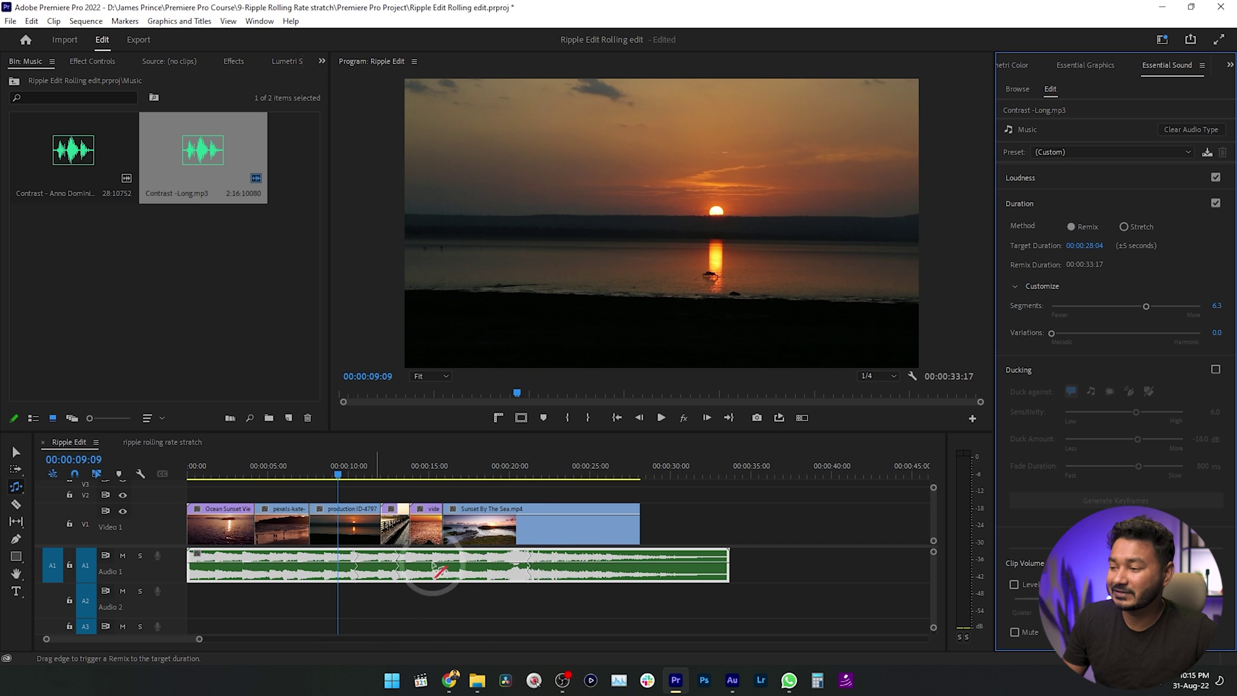
pyautogui.click(855, 475)
pyautogui.click(1136, 343)
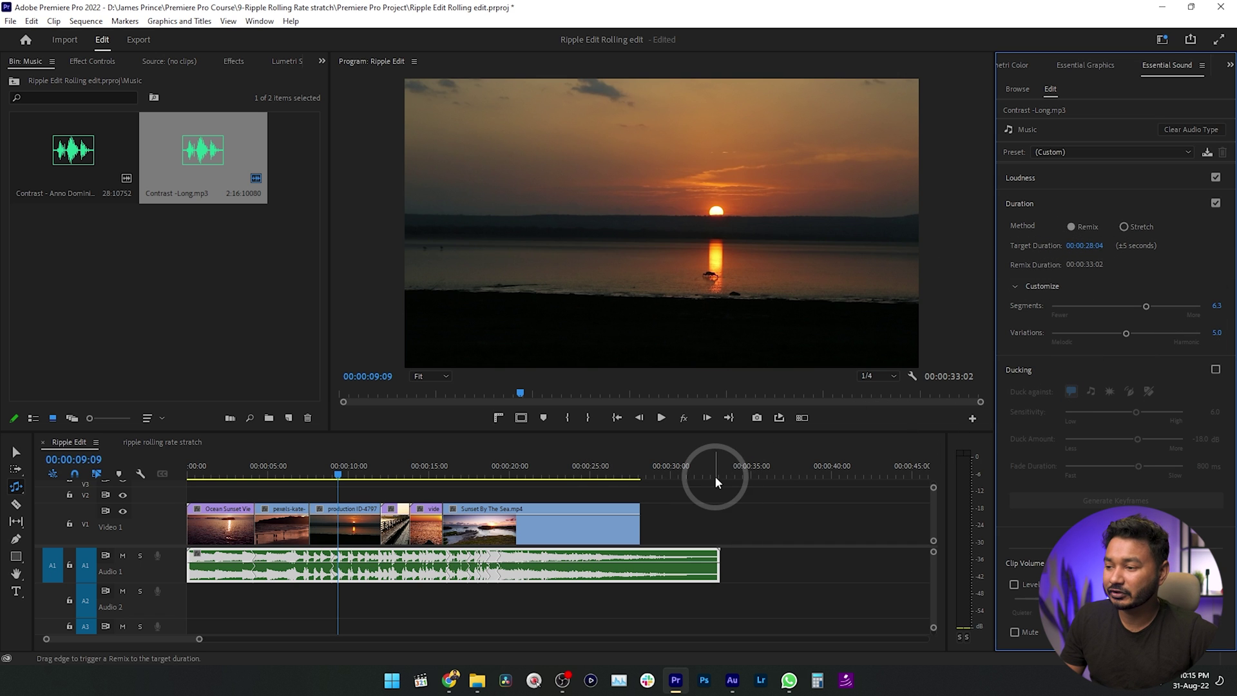
# Set the remix target duration to 00:00:40:04 and view the lengthened music's end.
pyautogui.click(1095, 247)
pyautogui.click(1096, 246)
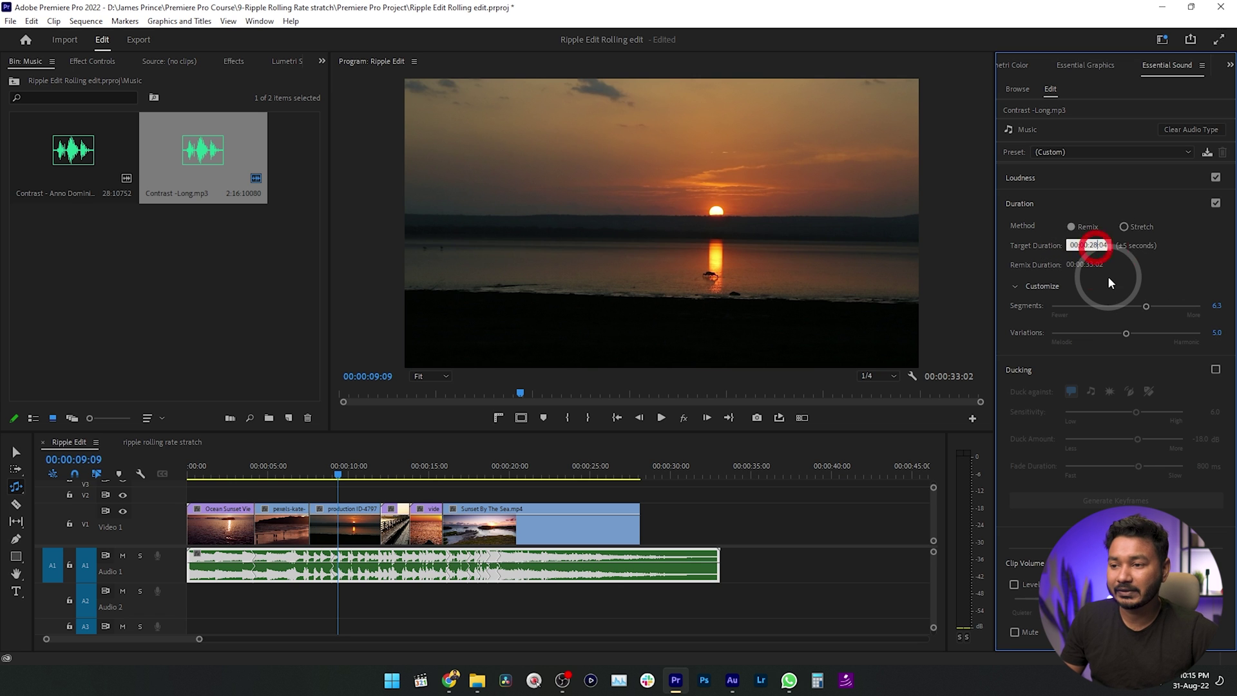
pyautogui.write('4')
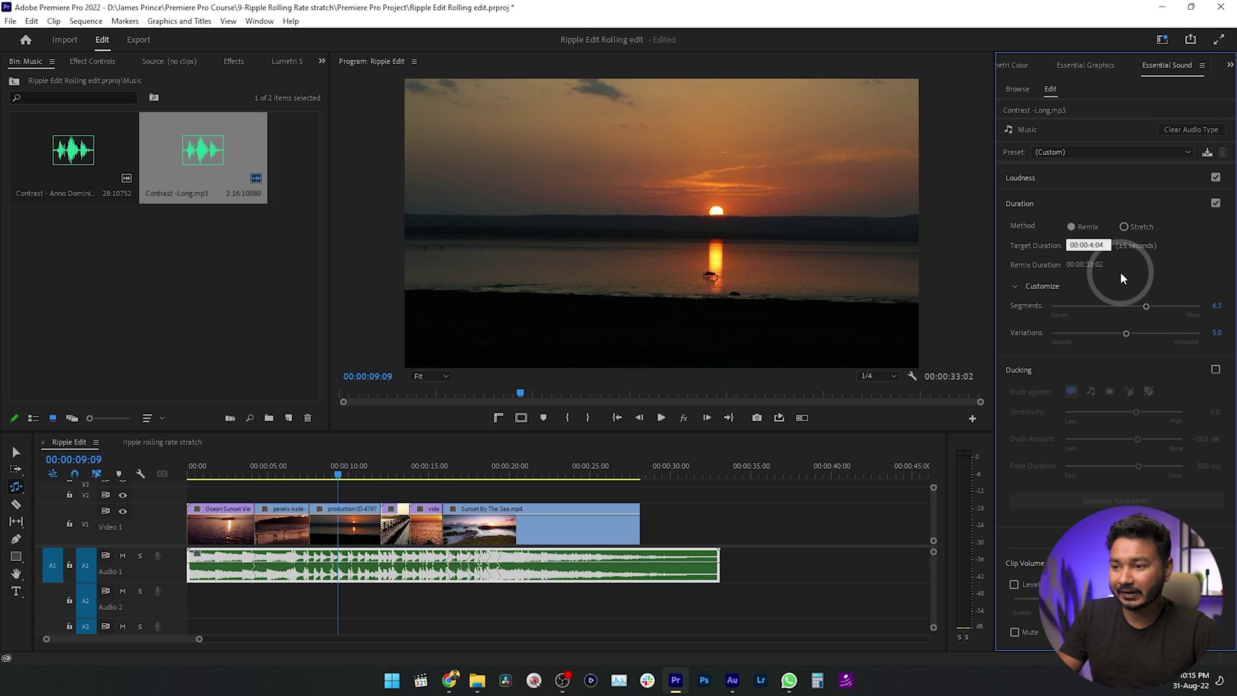
pyautogui.write('0')
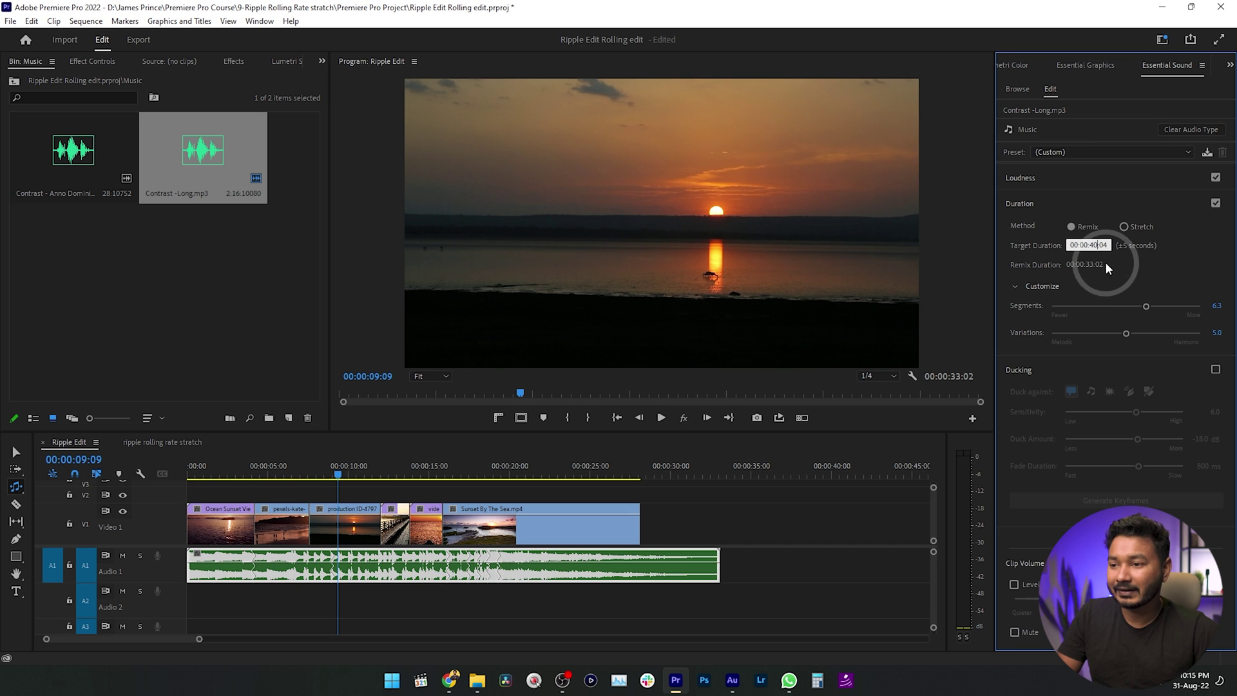
pyautogui.click(1105, 281)
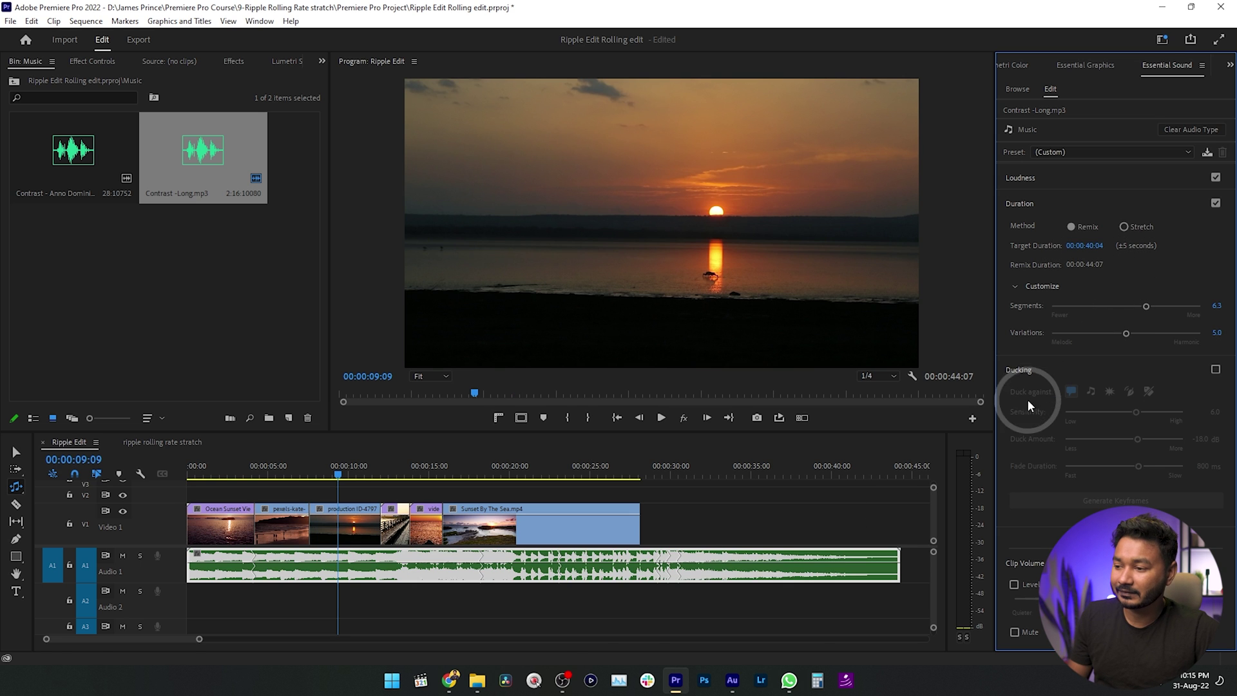
pyautogui.press('-')
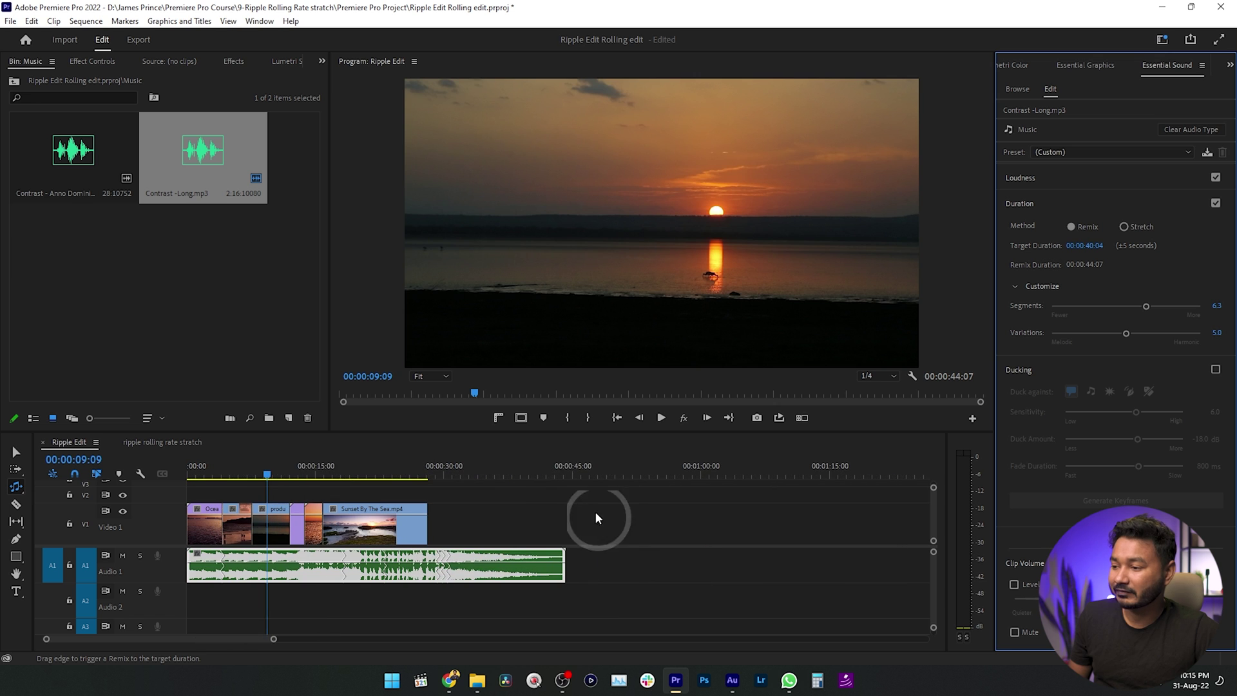
pyautogui.click(566, 474)
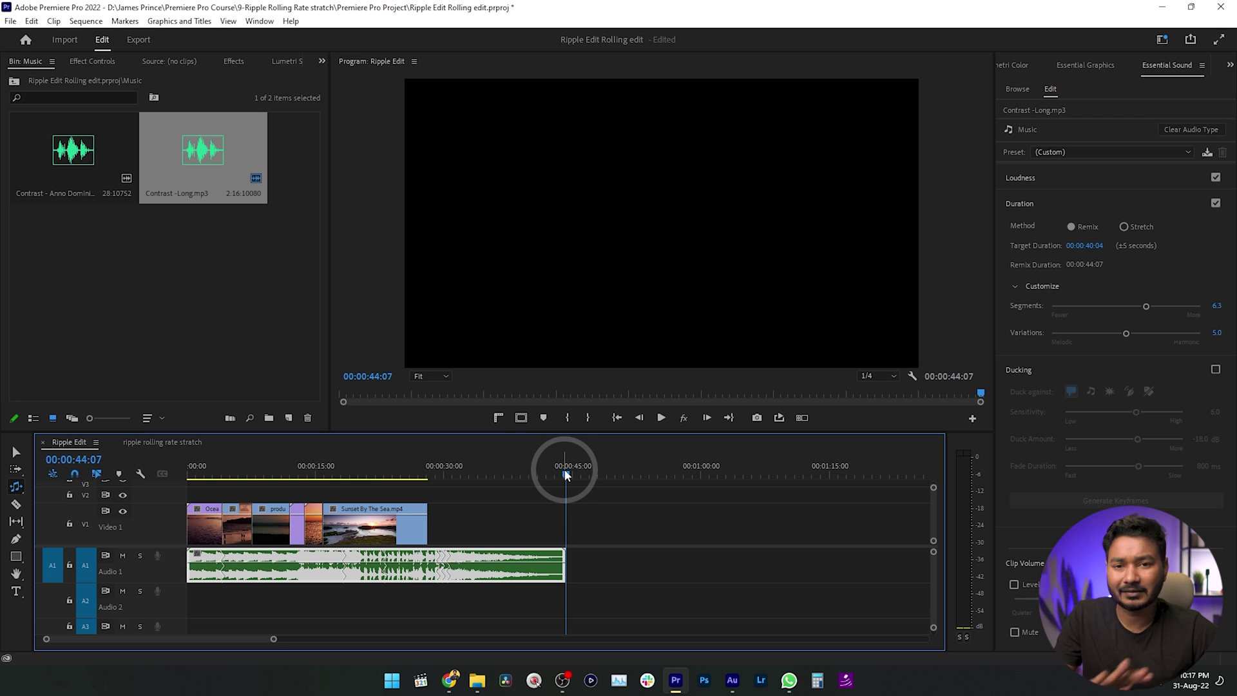
# Place a second full-length Contrast -Long.mp3 on Audio 1, starting after a gap near 00:01:31:21.
pyautogui.press('-')
pyautogui.press('-')
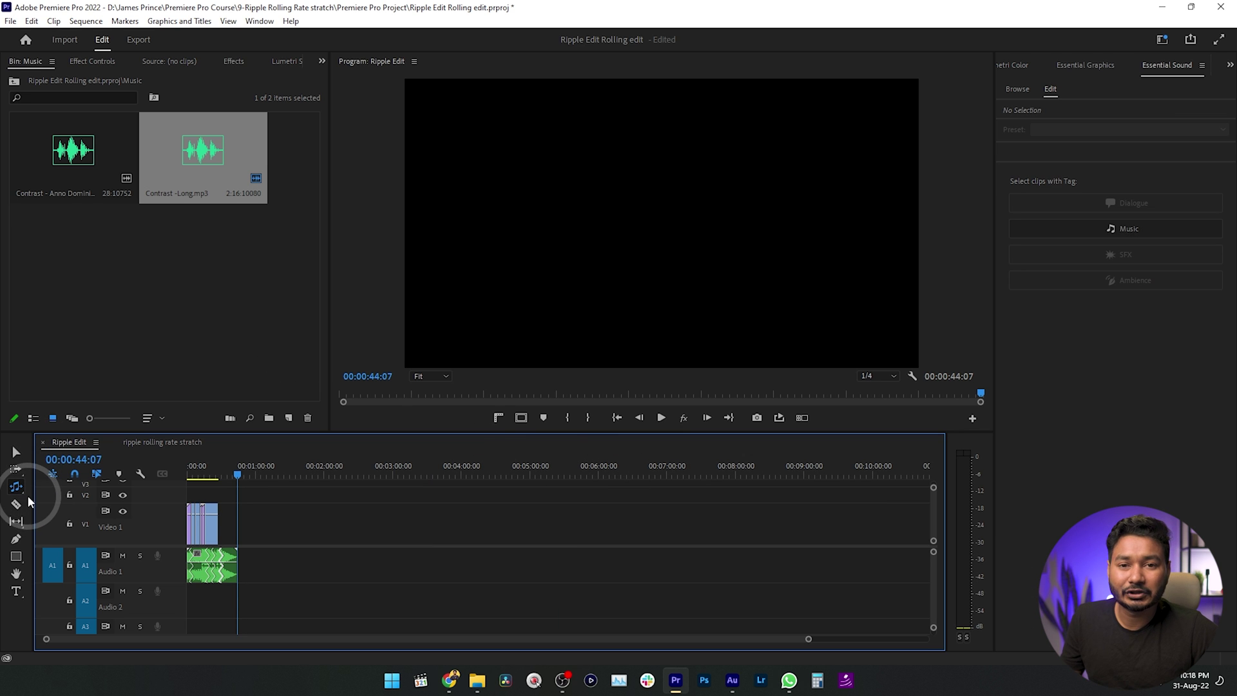
pyautogui.moveTo(169, 174); pyautogui.dragTo(291, 555)
pyautogui.moveTo(325, 476); pyautogui.dragTo(297, 464)
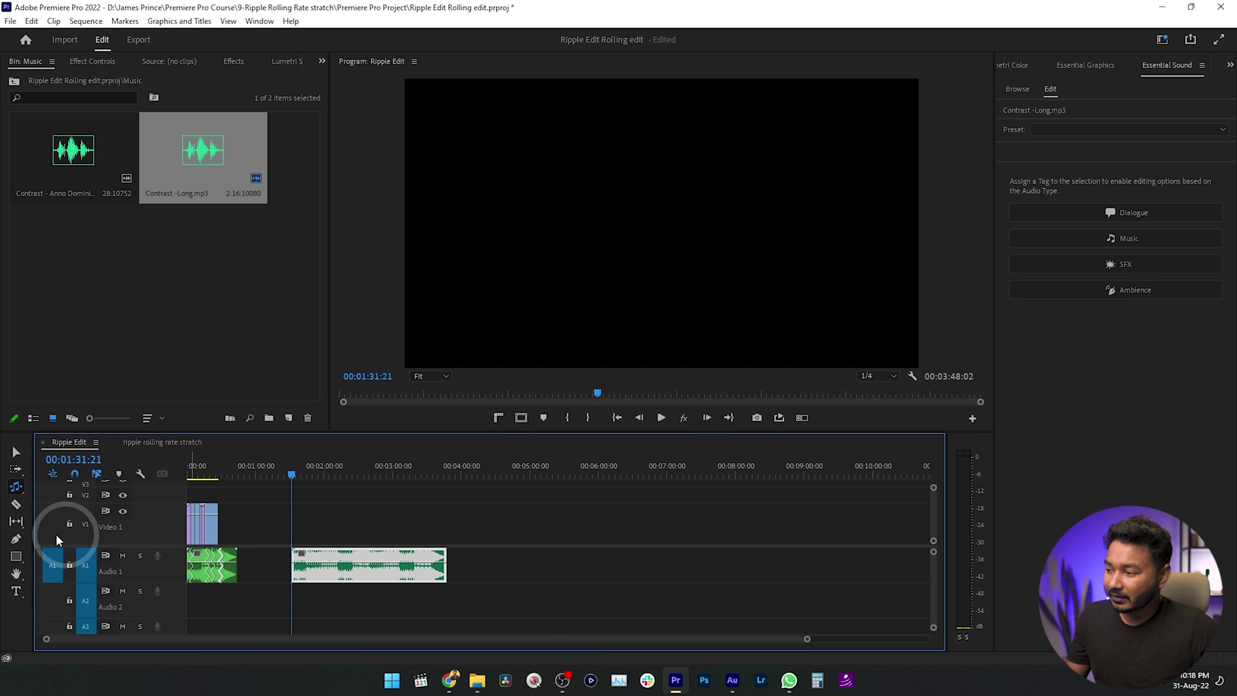
# Save, then extend the second Contrast -Long.mp3 copy with the Remix Tool to 00:09:28:15.
pyautogui.hotkey('ctrl', 's')
pyautogui.moveTo(14, 488); pyautogui.dragTo(64, 528)
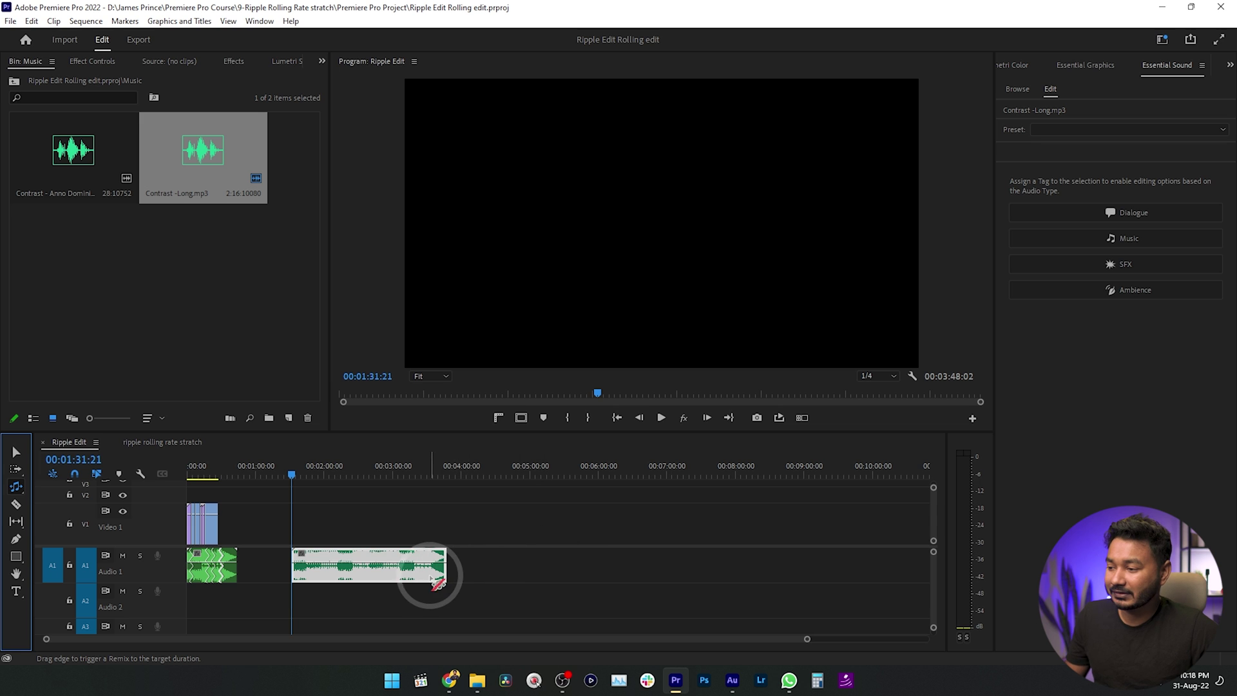
pyautogui.moveTo(444, 567); pyautogui.dragTo(902, 578)
pyautogui.press('-')
pyautogui.press('-')
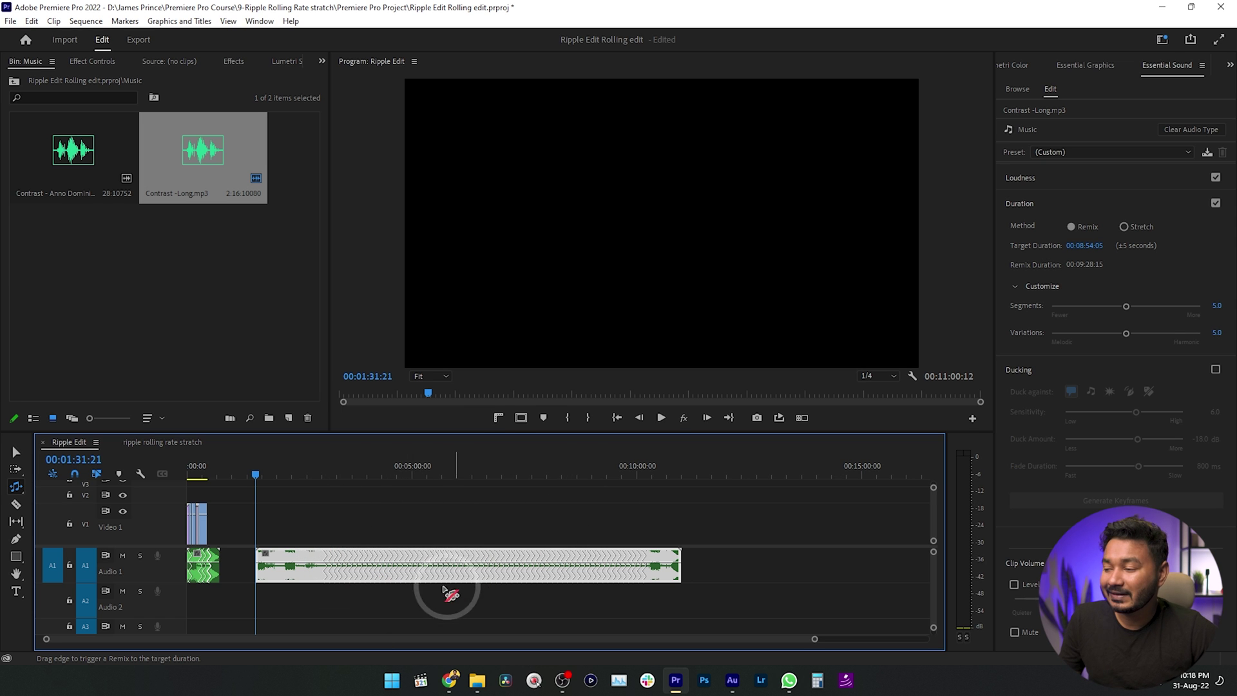
pyautogui.moveTo(354, 476); pyautogui.dragTo(420, 476)
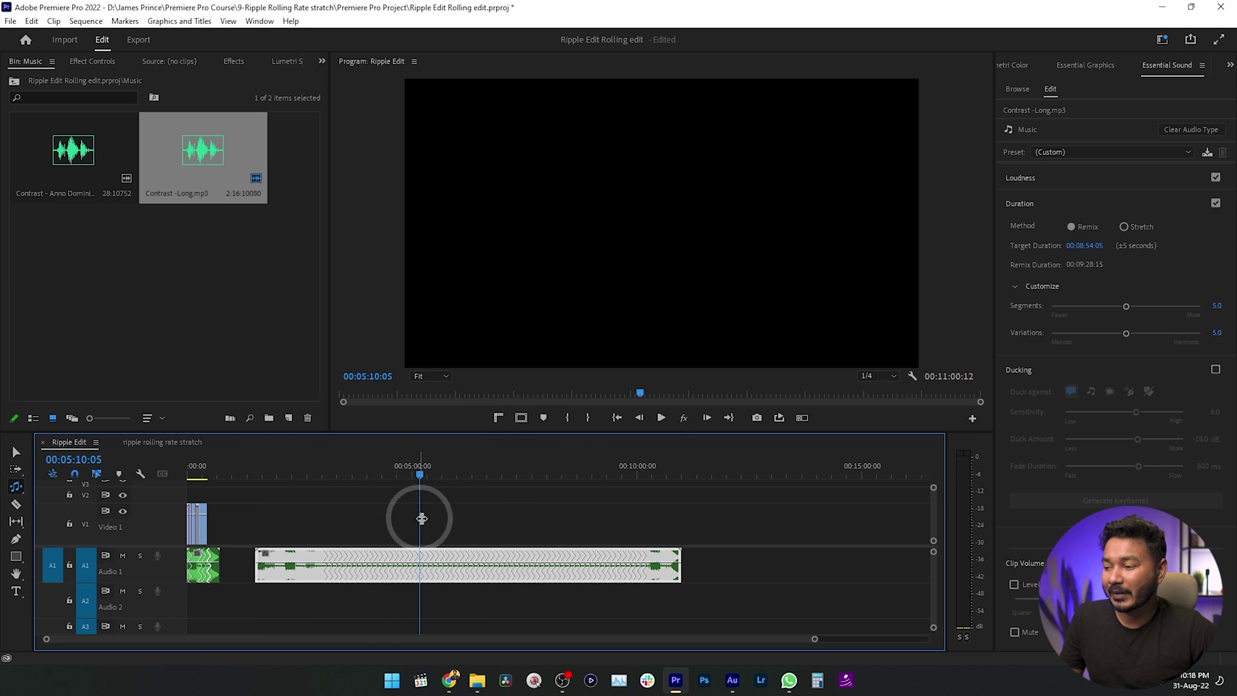